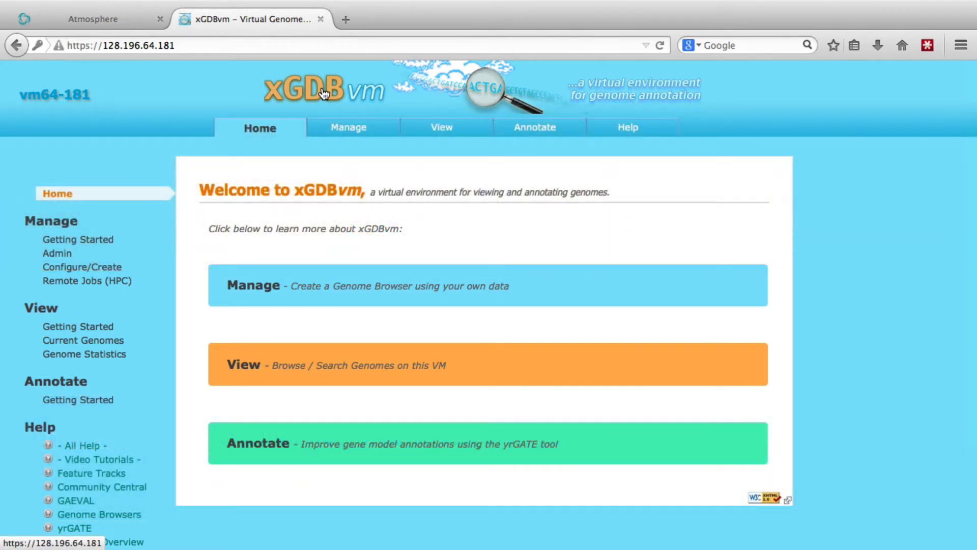
Go from the home page to the Manage getting-started page and open the Configure/Create GDB section
left_click(345, 286)
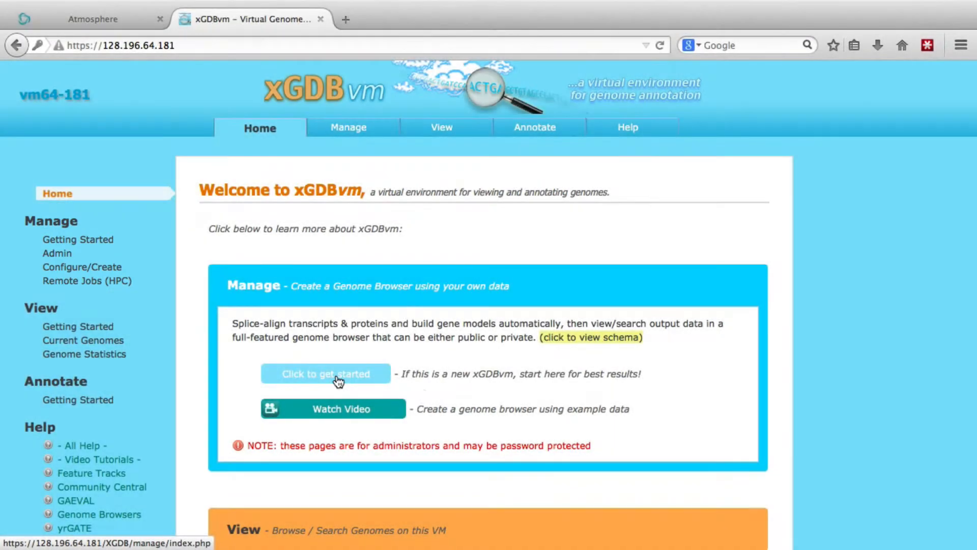
left_click(337, 380)
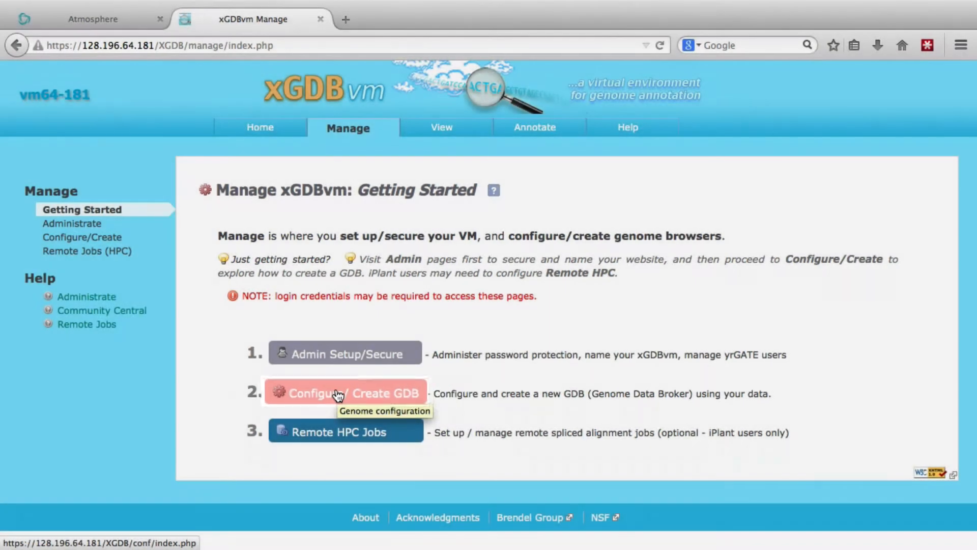
left_click(337, 394)
scroll(336, 389, "down", 2)
scroll(336, 389, "down", 1)
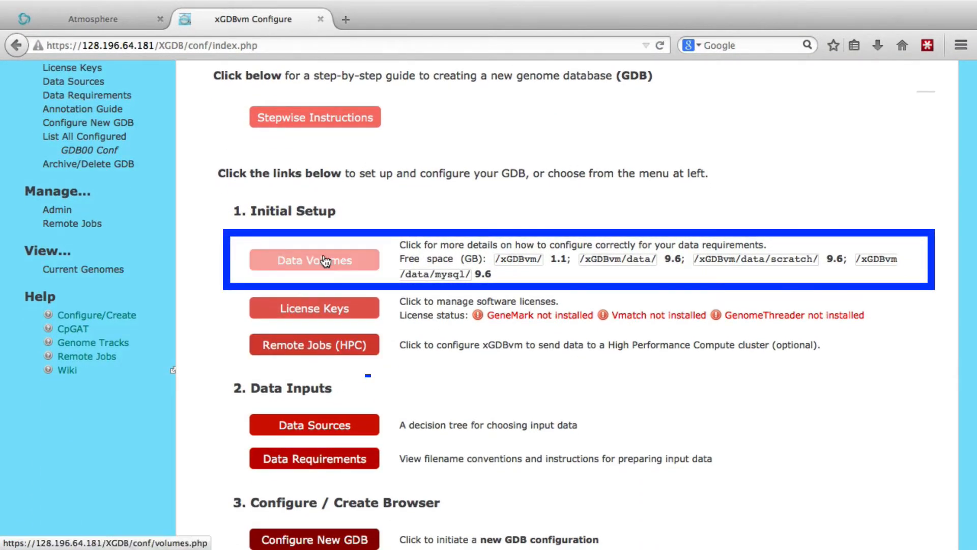
Open the Data Volumes page and review the free space and space requirements in the Data Volumes Table
left_click(325, 272)
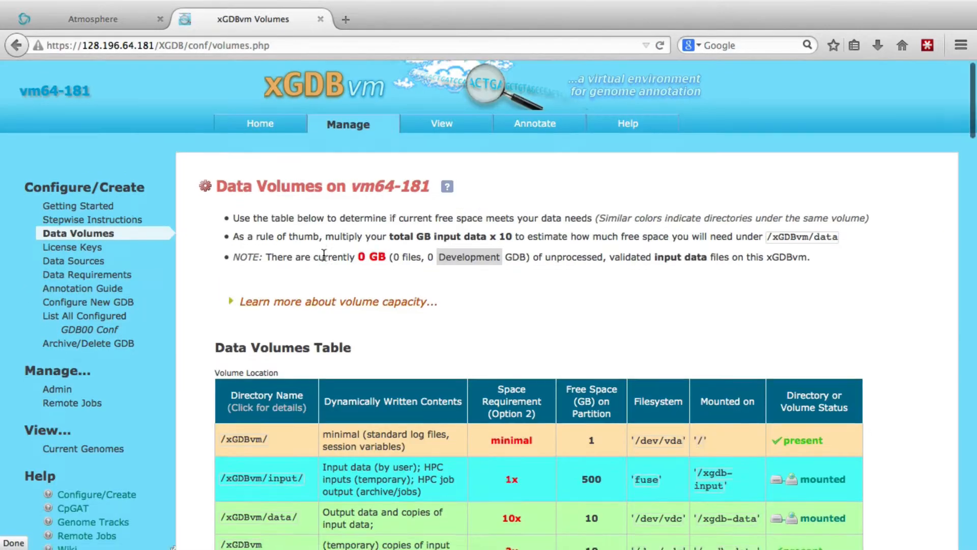
scroll(324, 255, "down", 3)
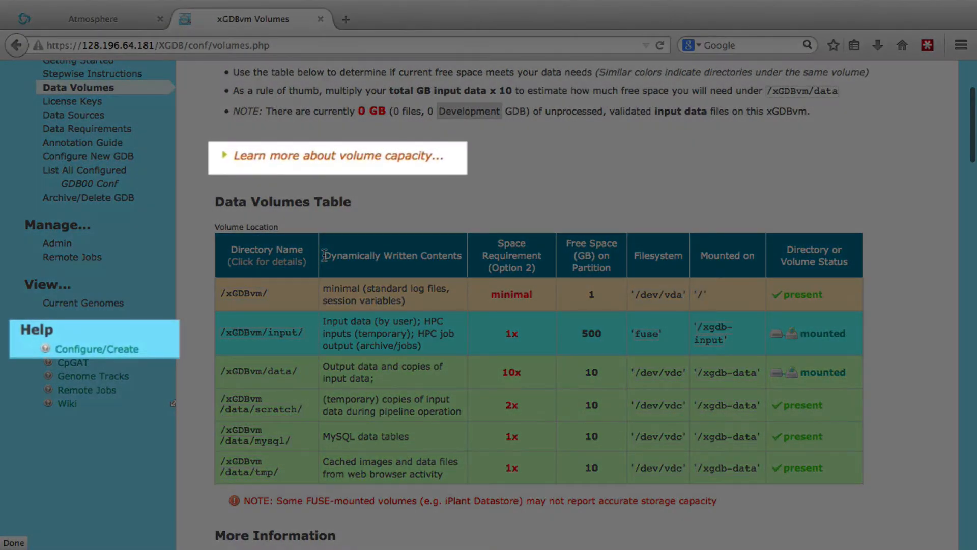
scroll(323, 254, "up", 5)
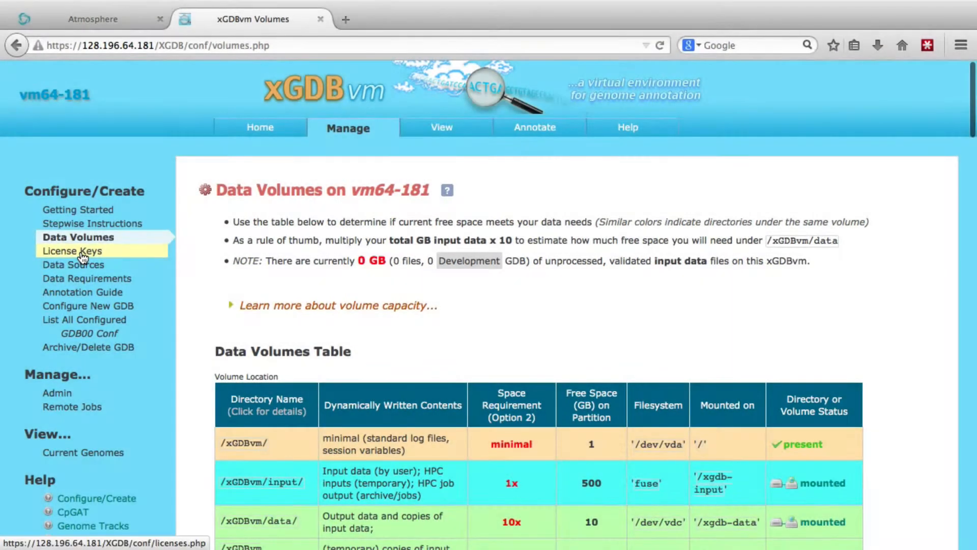
Open the License Keys page and examine the license sources and install status for GenomeThreader, Vmatch and GeneMark
left_click(83, 255)
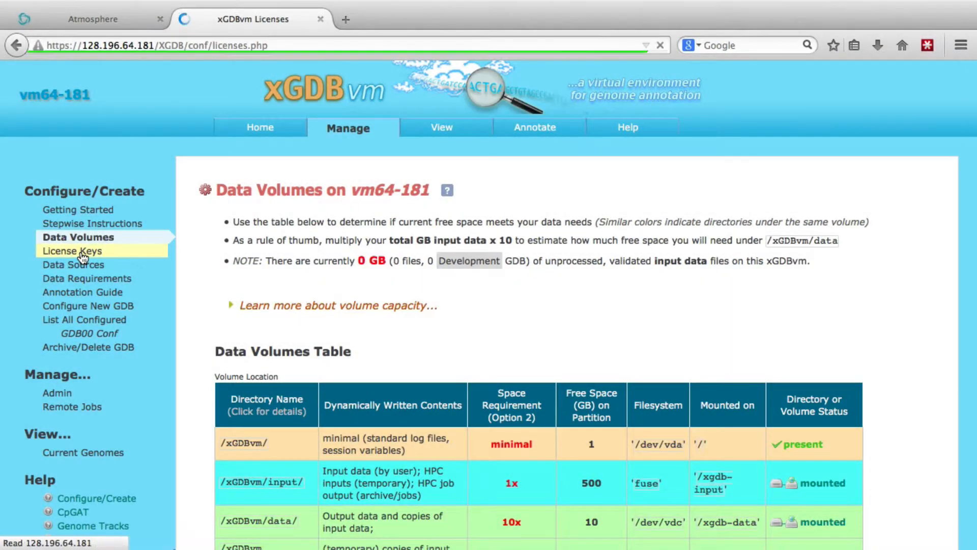
scroll(211, 267, "down", 5)
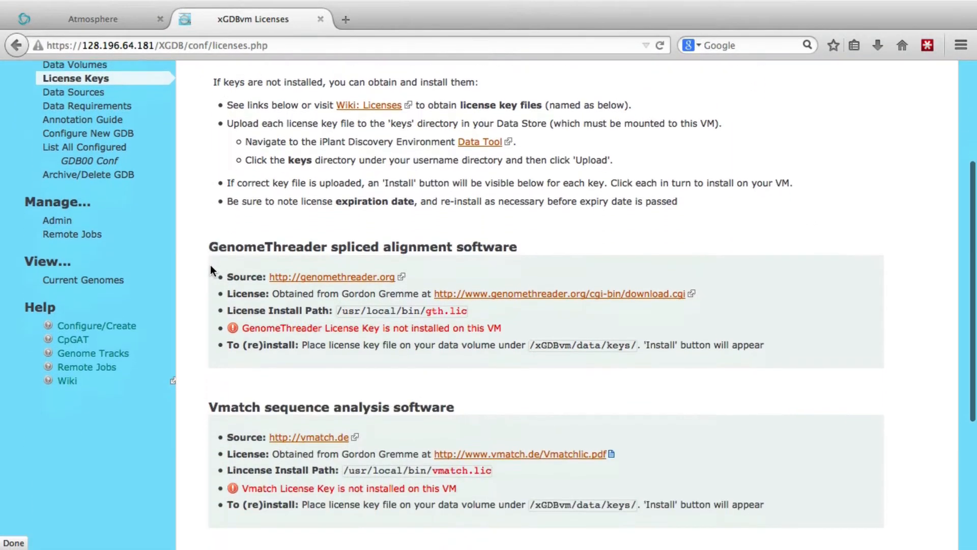
scroll(211, 270, "down", 2)
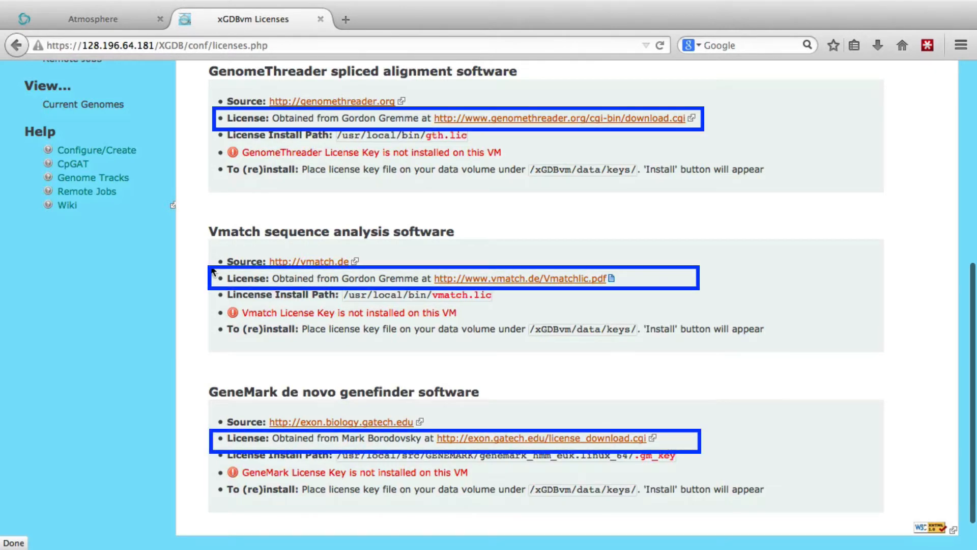
scroll(213, 272, "up", 4)
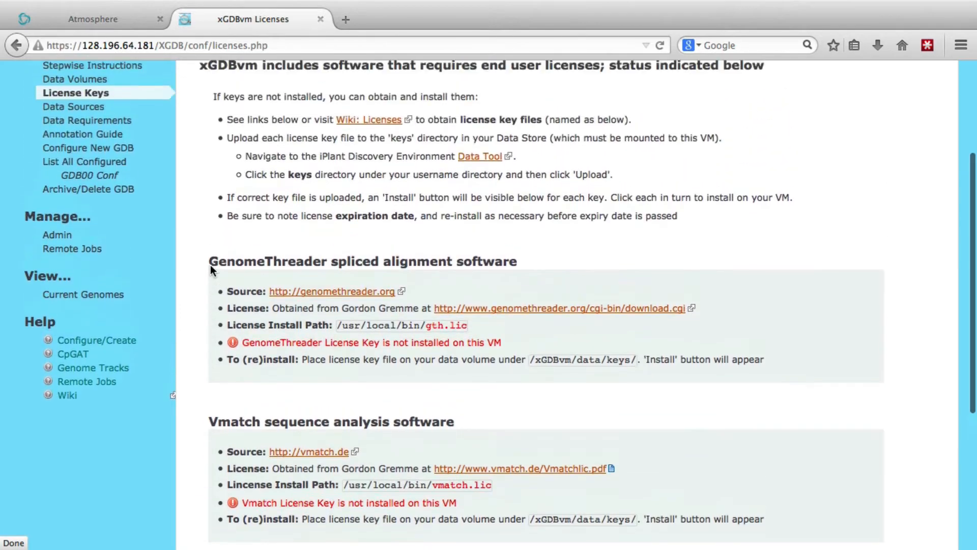
scroll(210, 270, "up", 3)
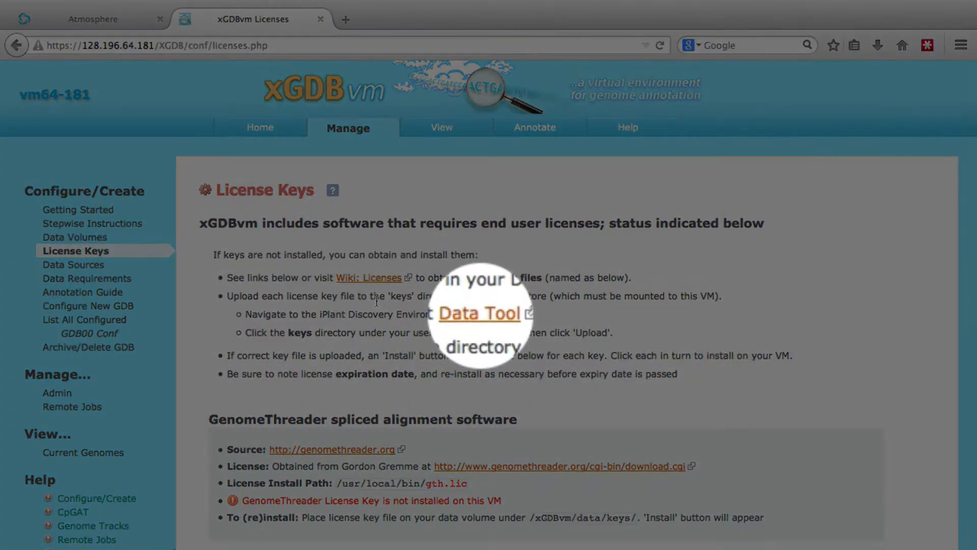
Follow the Data Tool link to the iPlant Discovery Environment, log in with the iPlant ID and open the keys folder
left_click(485, 314)
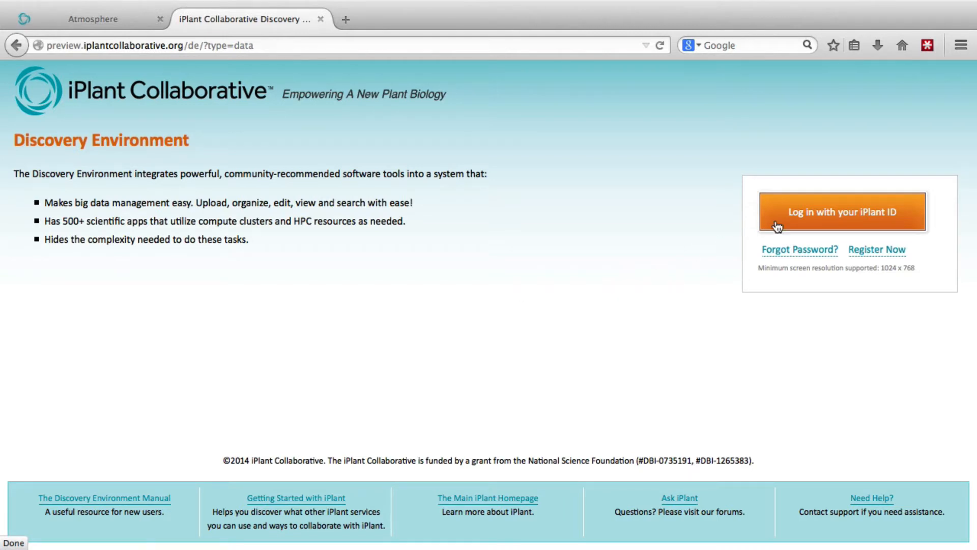
left_click(846, 215)
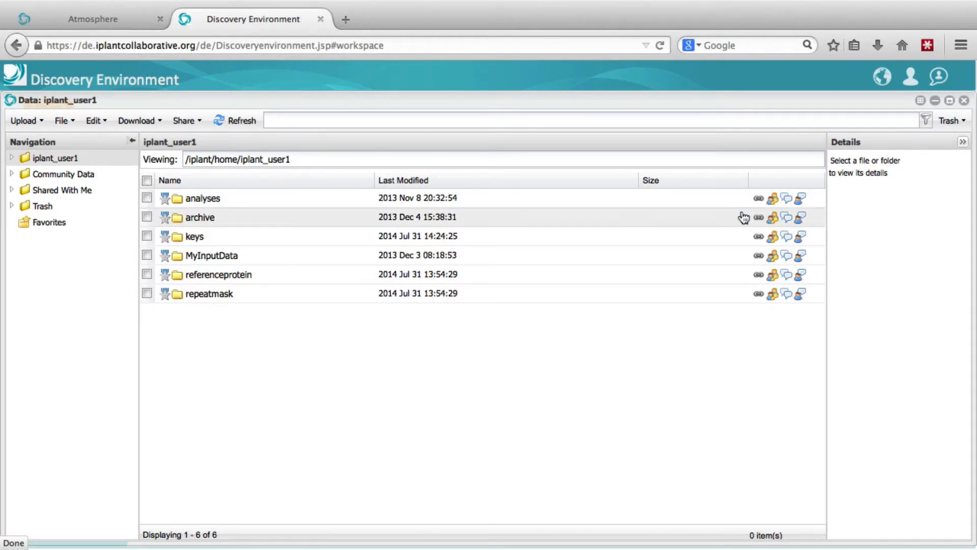
left_click(193, 237)
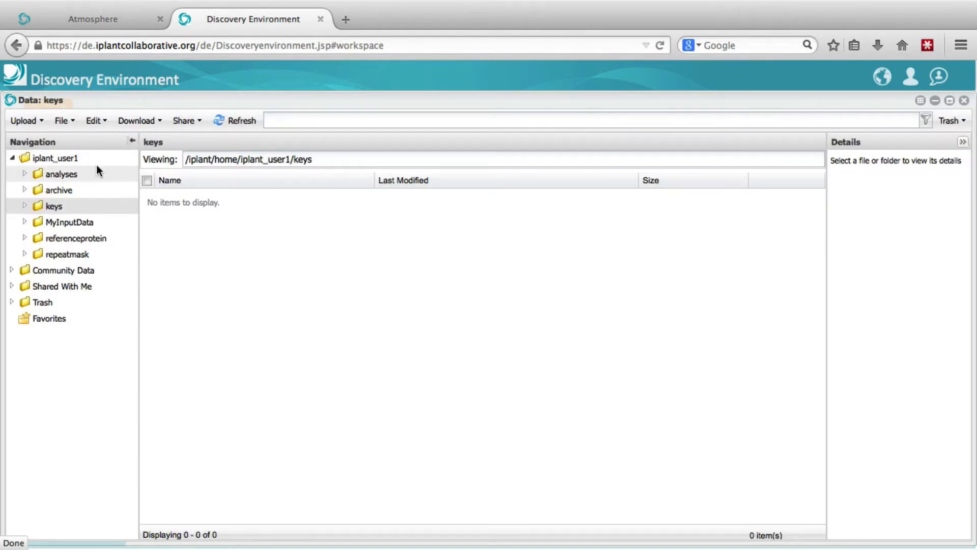
Choose the Desktop files gm_key, gth.lic and vmatch.lic for a simple upload to the keys folder
left_click(25, 124)
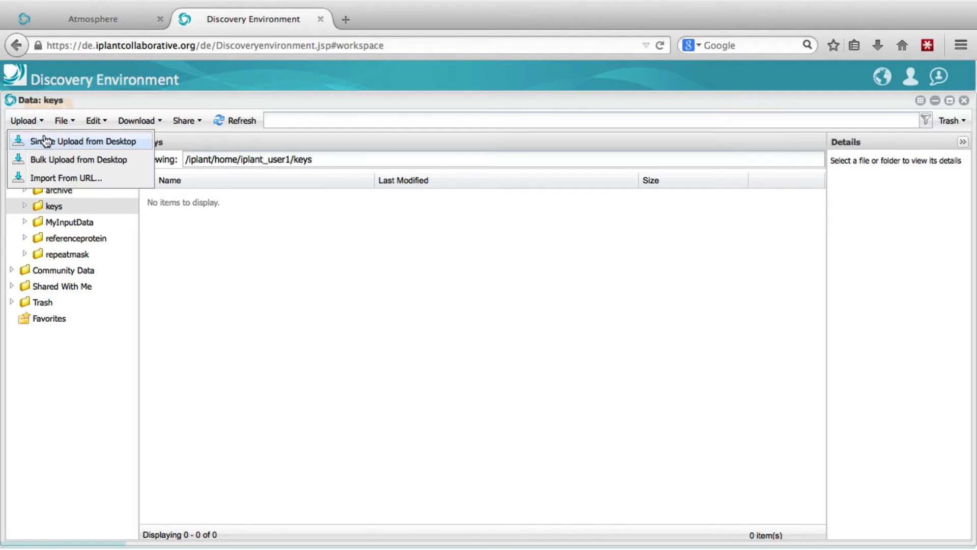
left_click(49, 142)
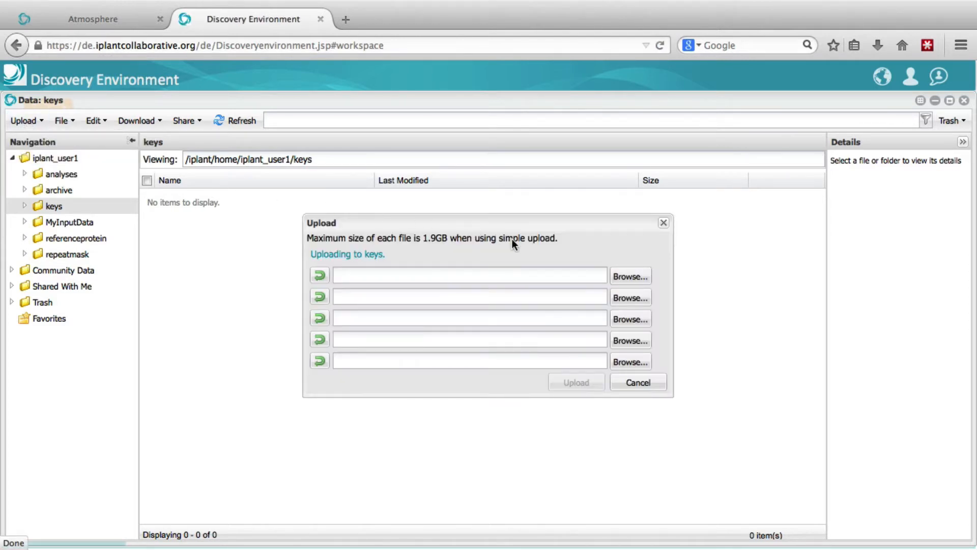
left_click(631, 278)
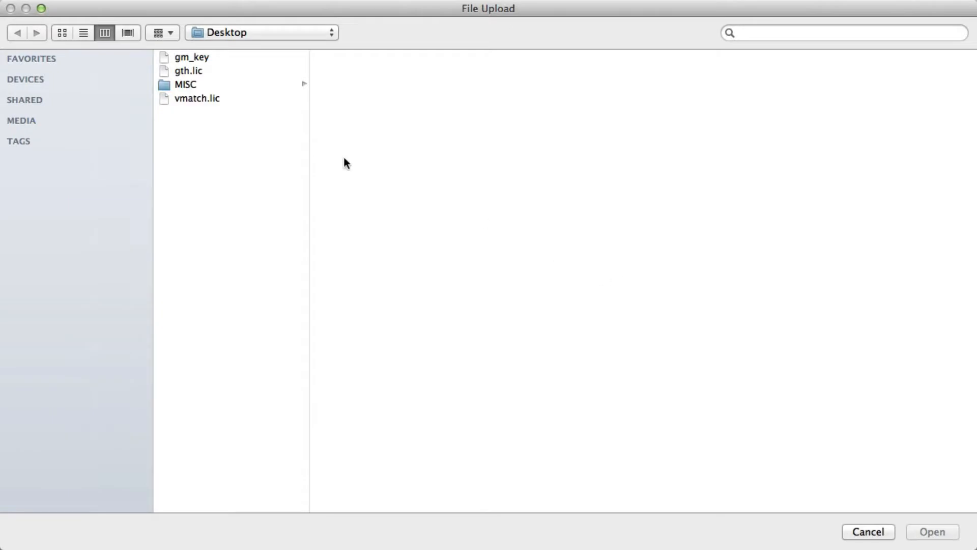
double_click(197, 57)
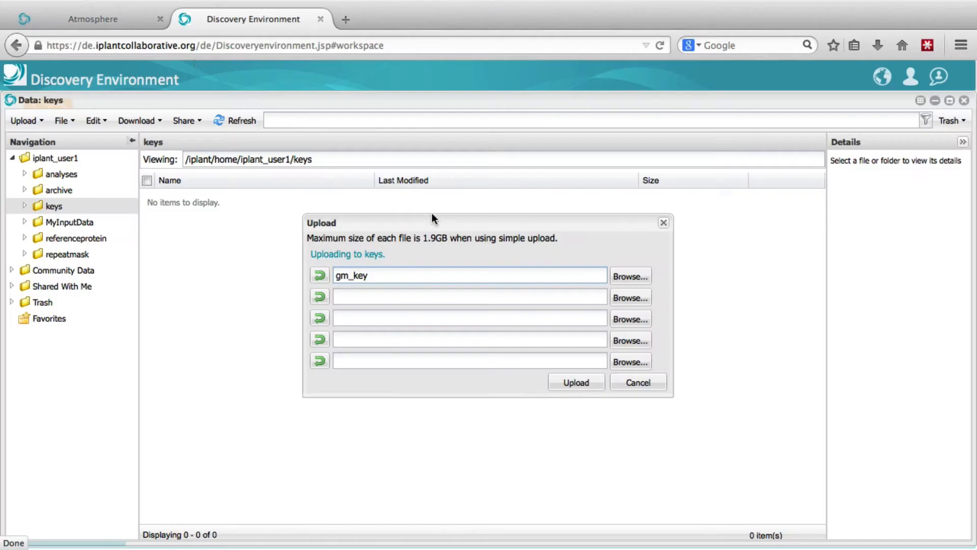
left_click(633, 298)
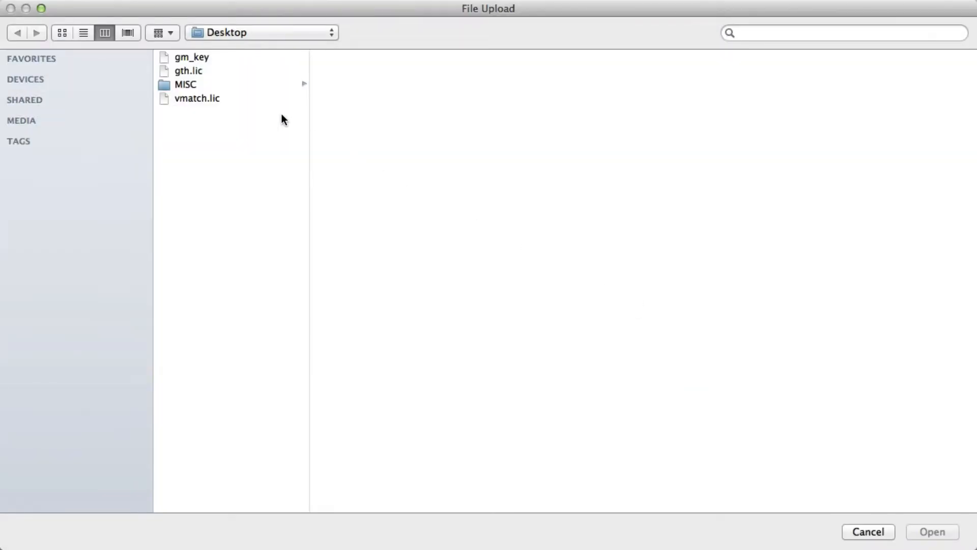
double_click(194, 70)
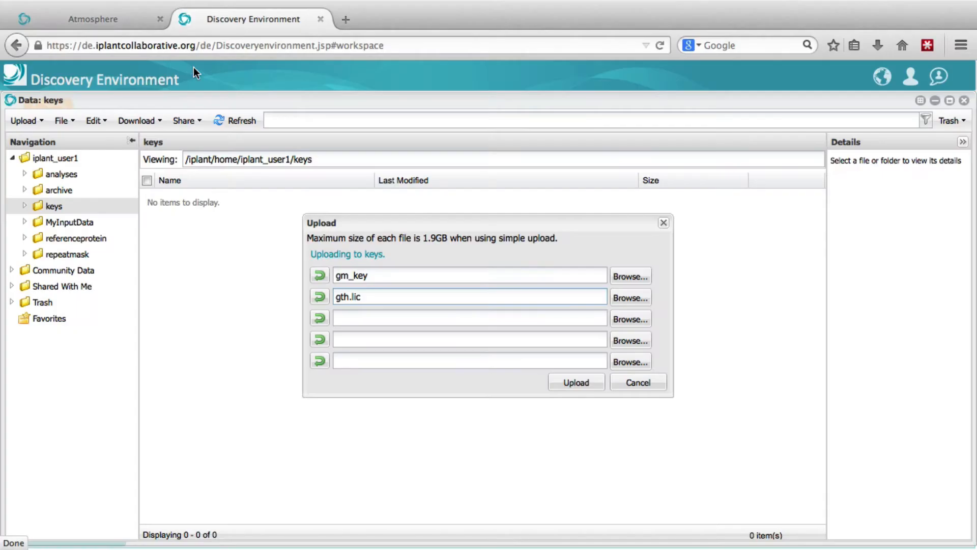
left_click(628, 326)
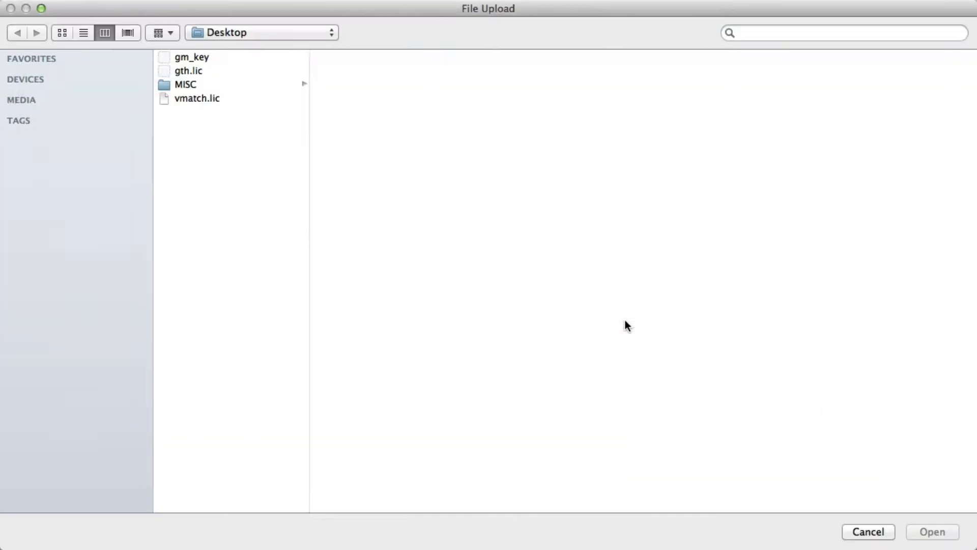
double_click(199, 99)
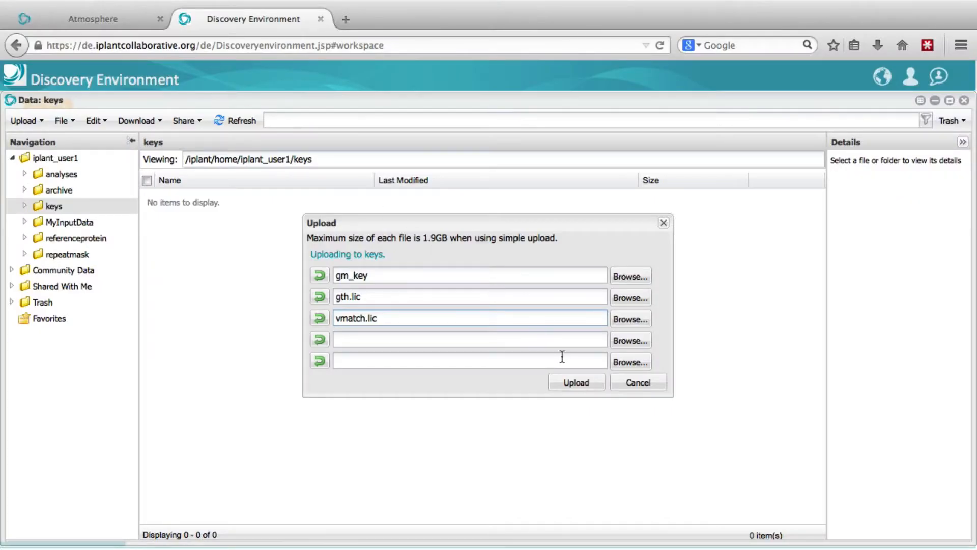
Upload the three chosen license files, close the upload dialog and refresh the keys folder listing
left_click(576, 382)
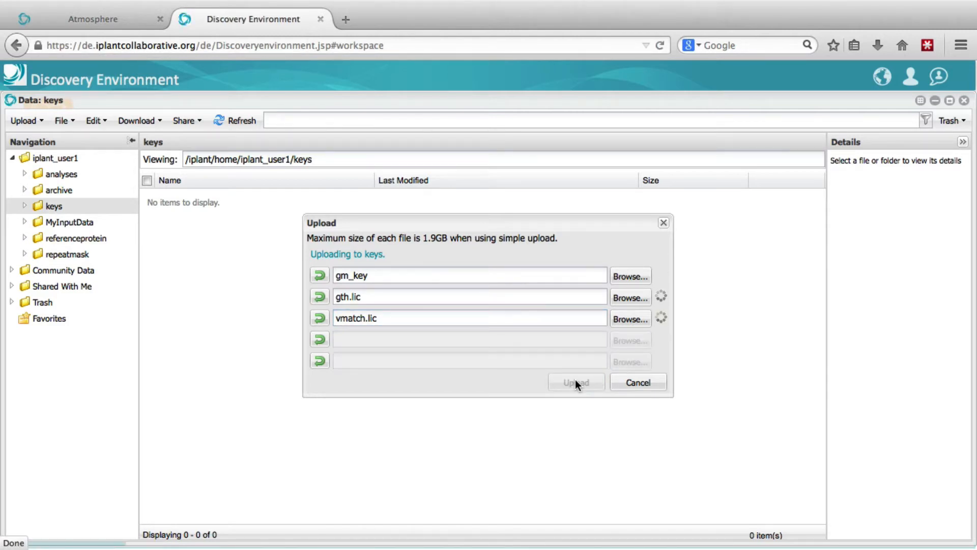
left_click(663, 223)
left_click(232, 128)
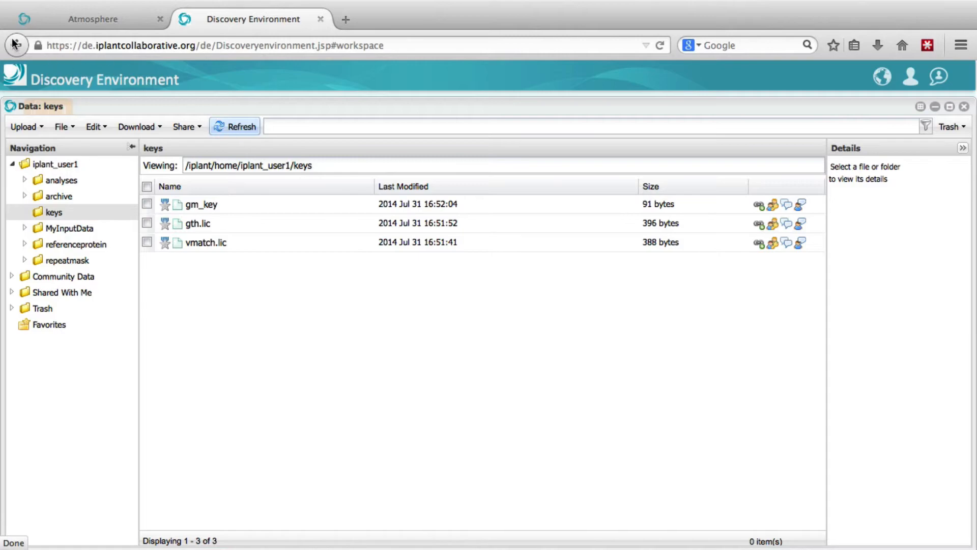
Return to the xGDBvm License Keys page and install the GenomeThreader (GTH) key
left_click(15, 44)
left_click(15, 44)
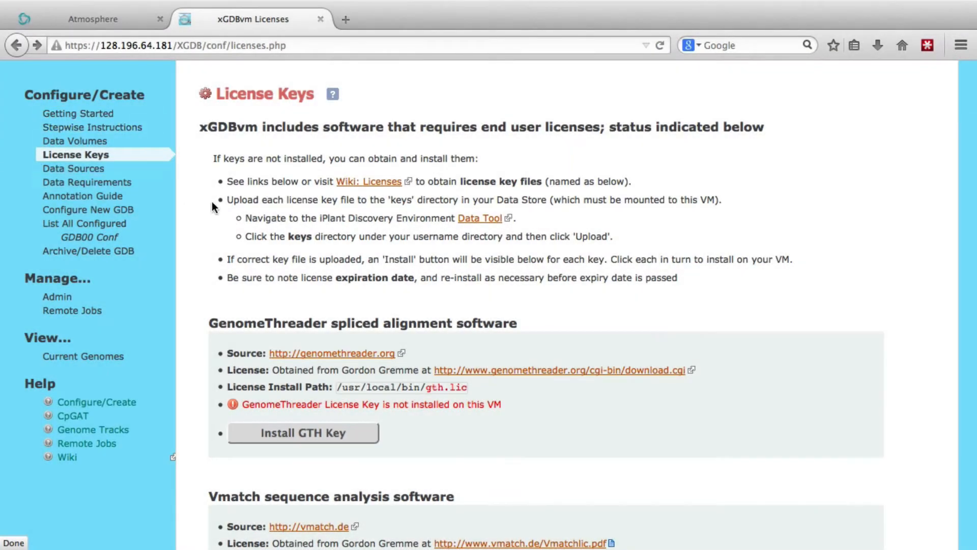
scroll(665, 105, "down", 5)
scroll(664, 107, "down", 2)
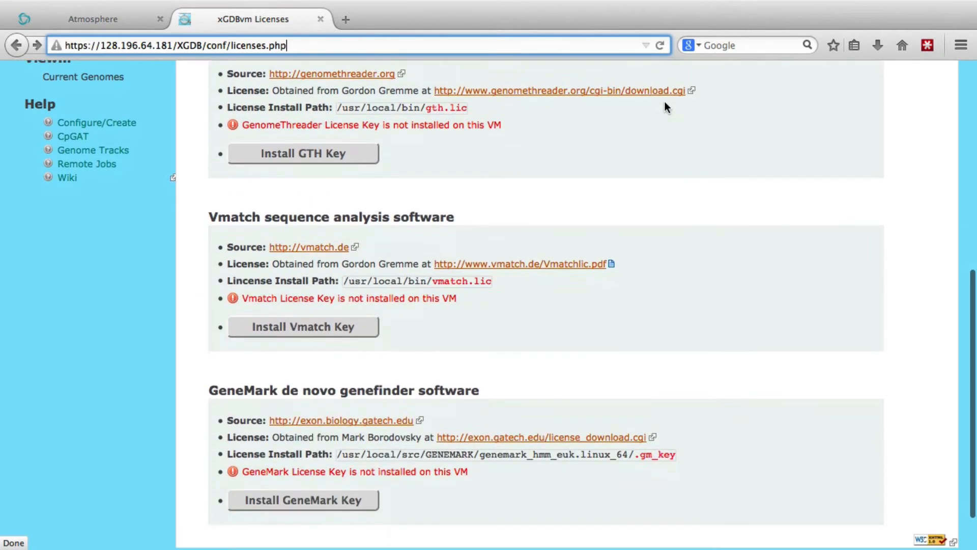
left_click(314, 154)
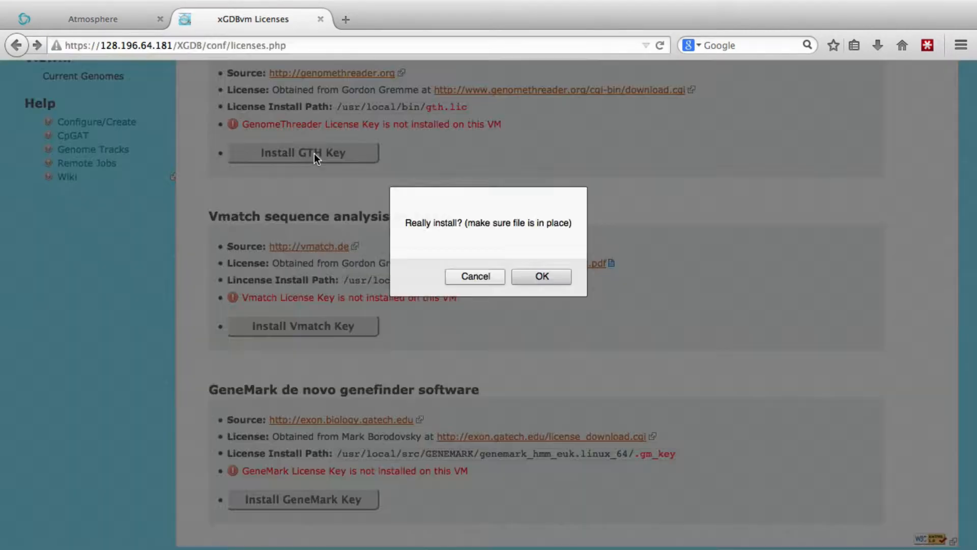
key("Return")
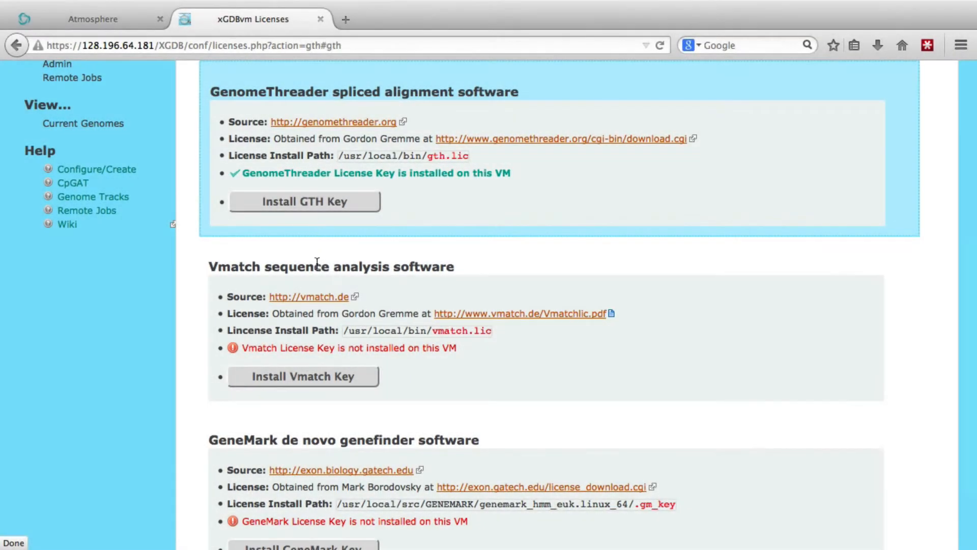
Install the Vmatch and GeneMark license keys on the VM
left_click(310, 380)
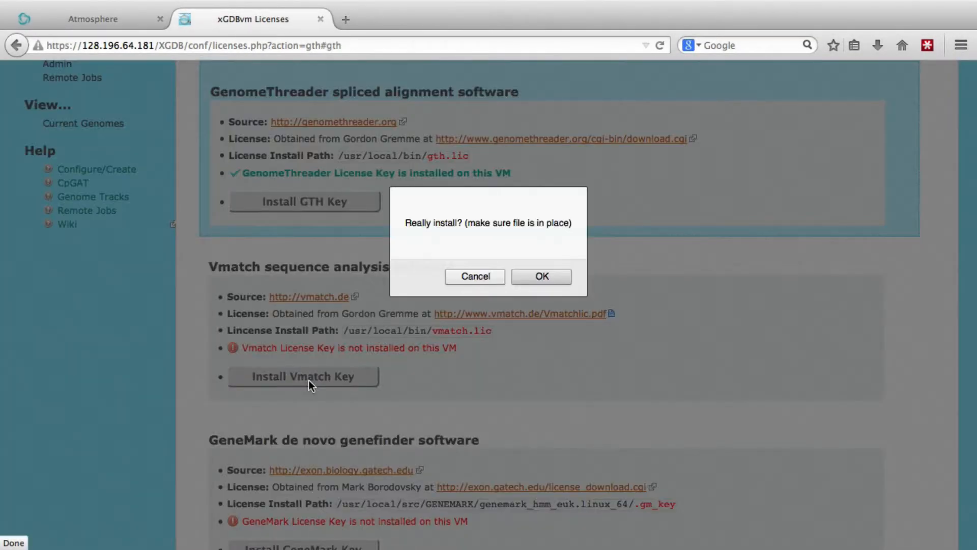
key("Return")
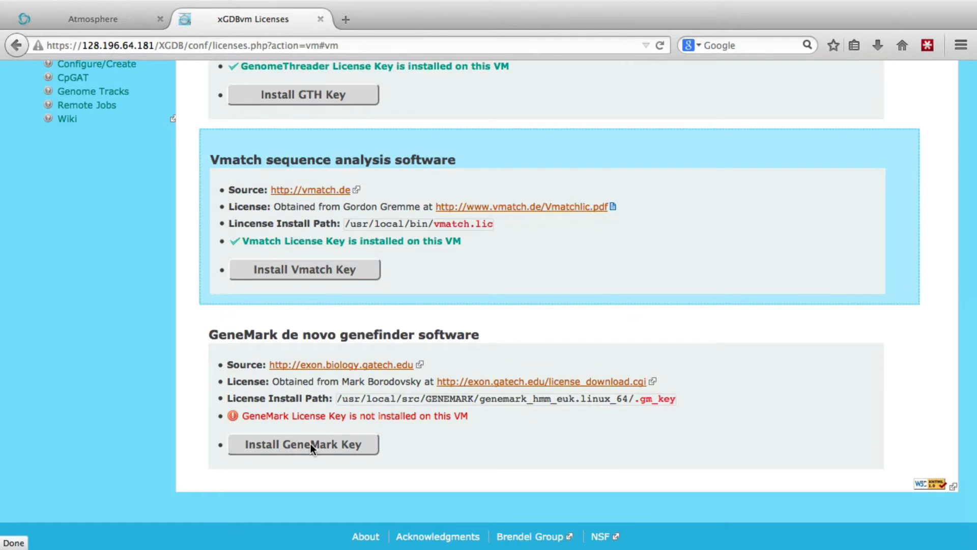
left_click(310, 444)
key("Return")
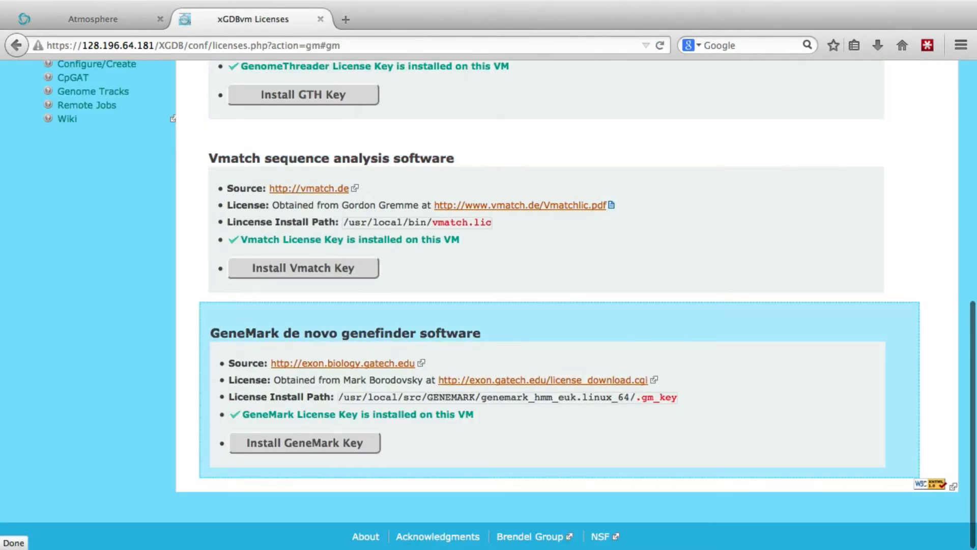
Start configuring a new GDB and bring up the list of example datasets, including the CpGAT option in Example 4
scroll(332, 449, "up", 10)
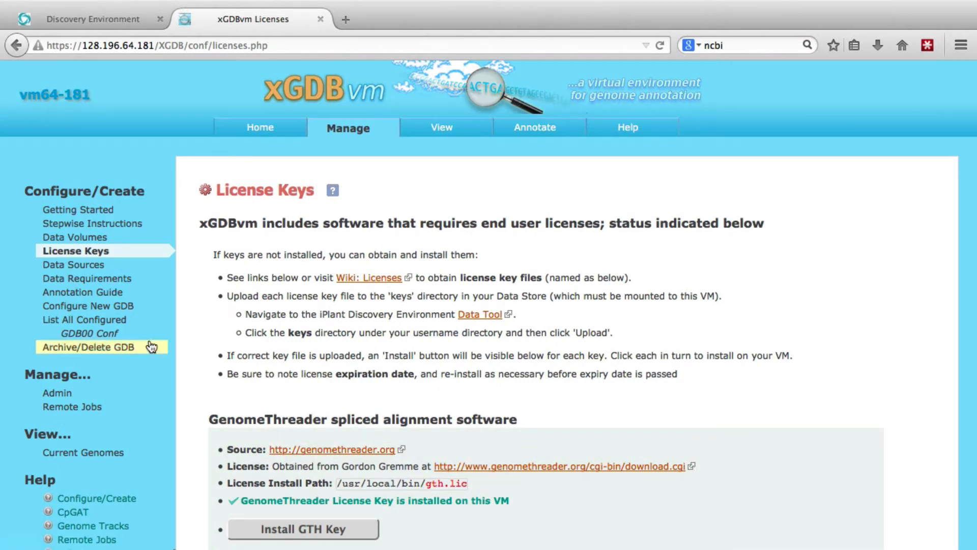
left_click(103, 310)
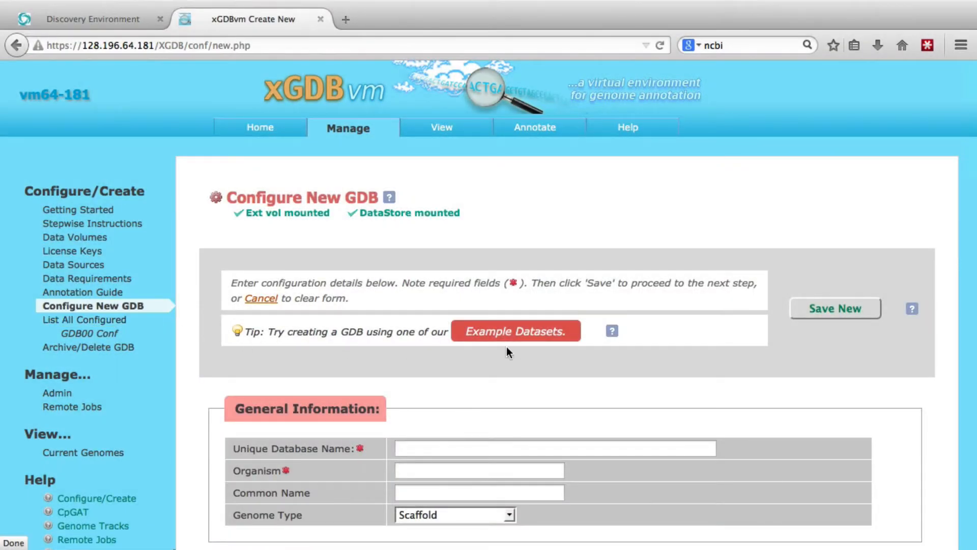
left_click(512, 334)
scroll(511, 334, "down", 3)
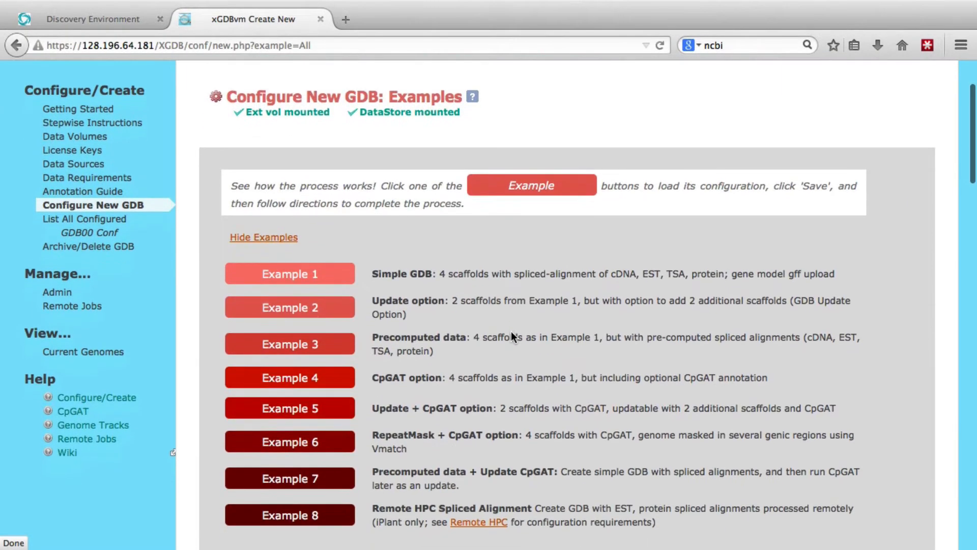
scroll(511, 336, "down", 2)
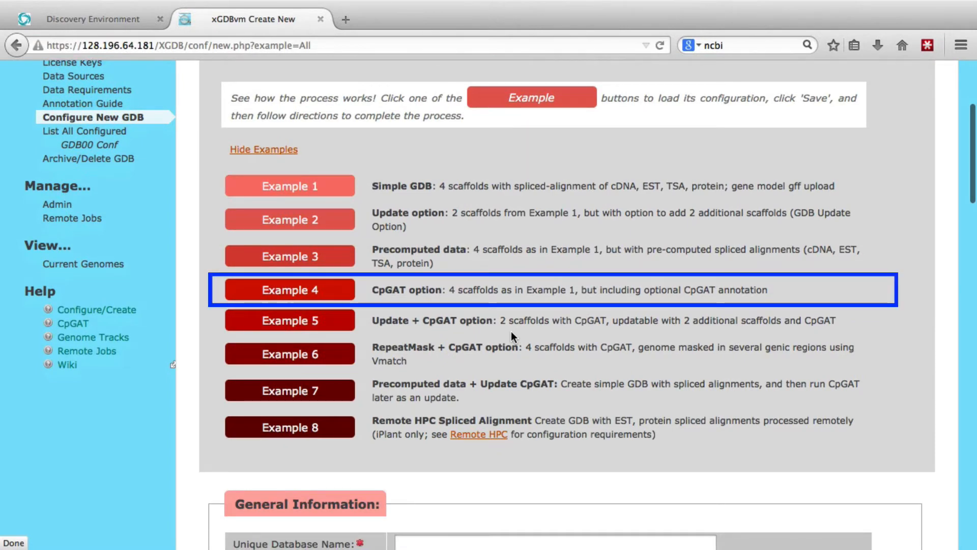
Load the Example 4 (CpGAT option) configuration and save it as a new GDB
left_click(289, 291)
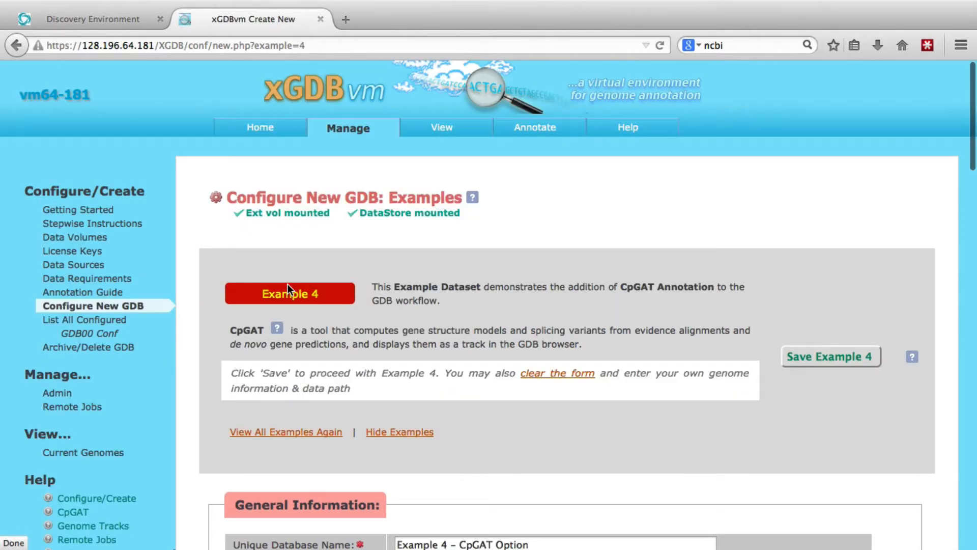
left_click(827, 355)
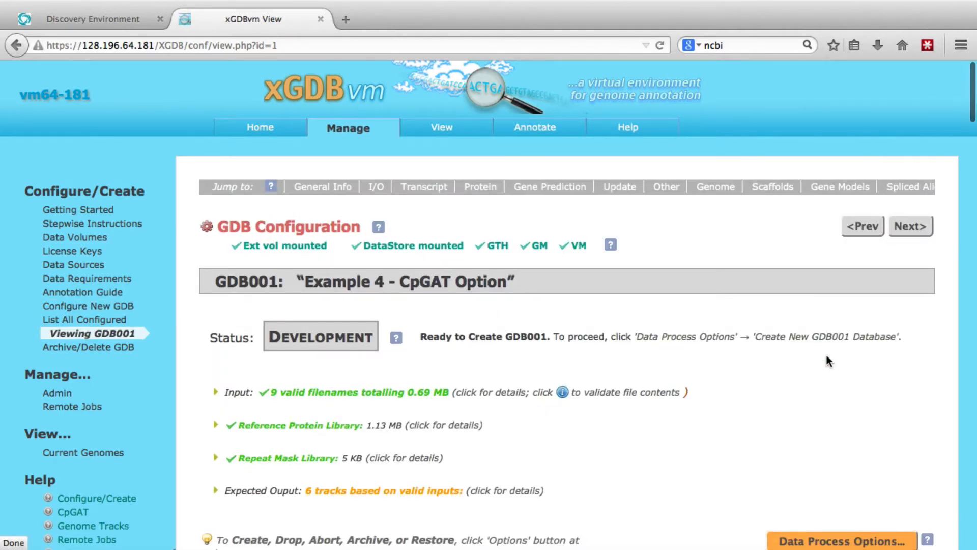
Expand the input file details and validate the contents of the genomic DNA file Ex4.gdna.fa, closing its report when read
scroll(826, 355, "down", 5)
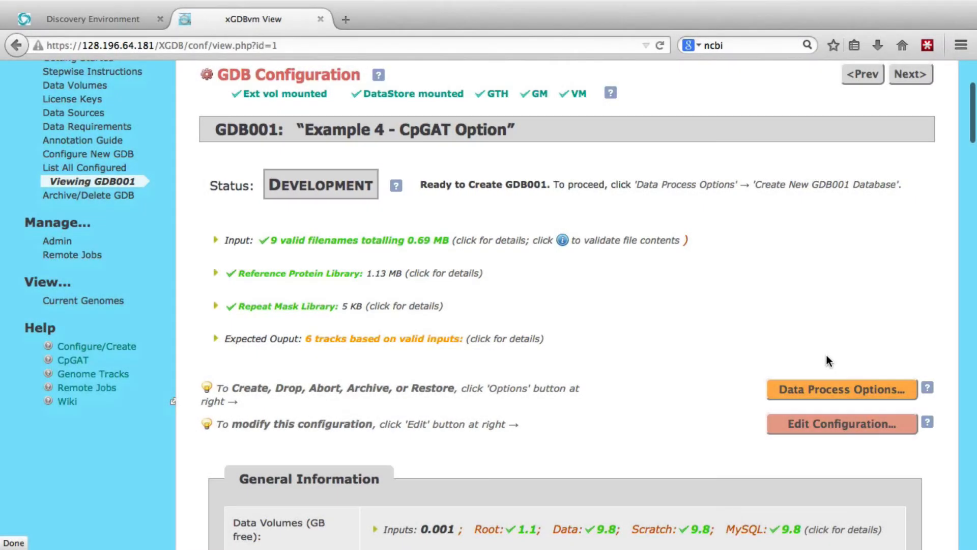
left_click(381, 243)
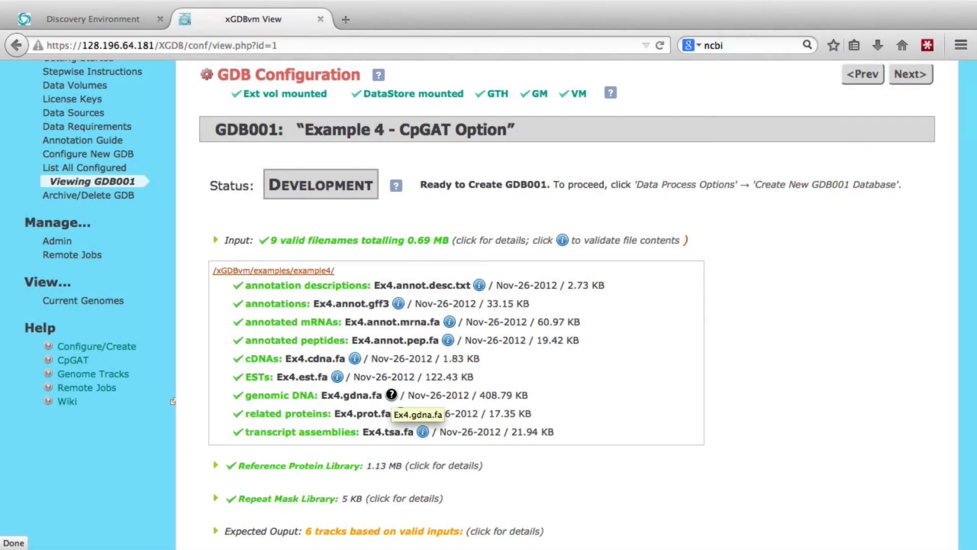
left_click(391, 395)
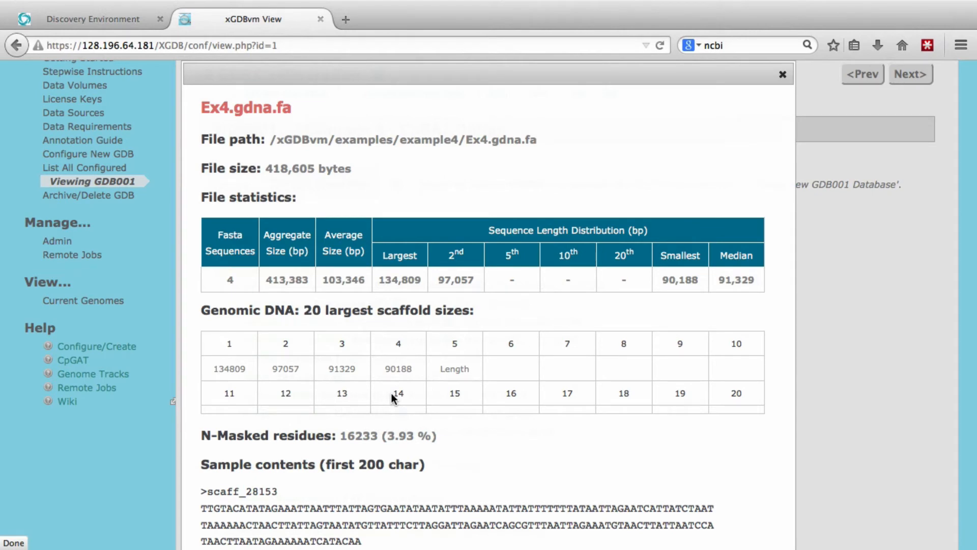
key("Escape")
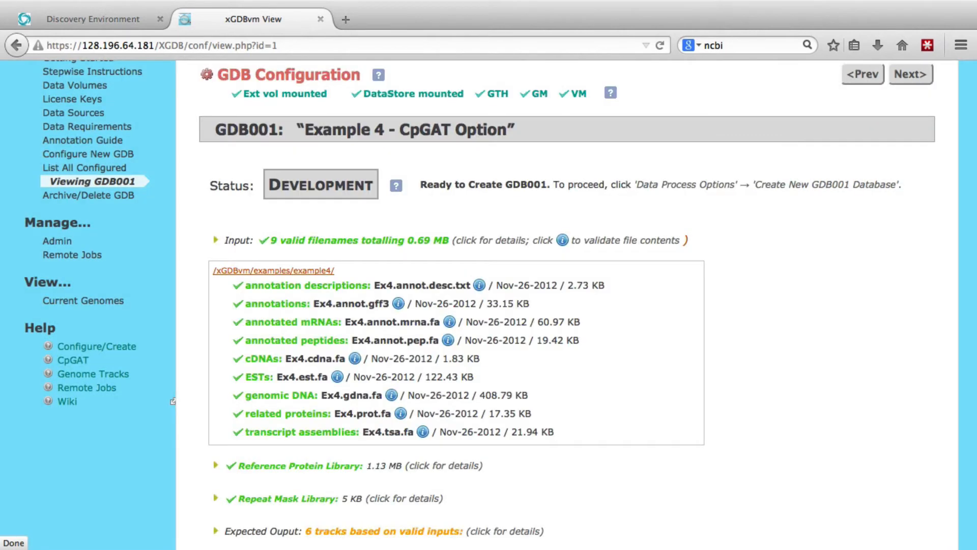
Collapse the input file list and review the Reference Protein Library, Repeat Mask Library and expected output track details
left_click(346, 243)
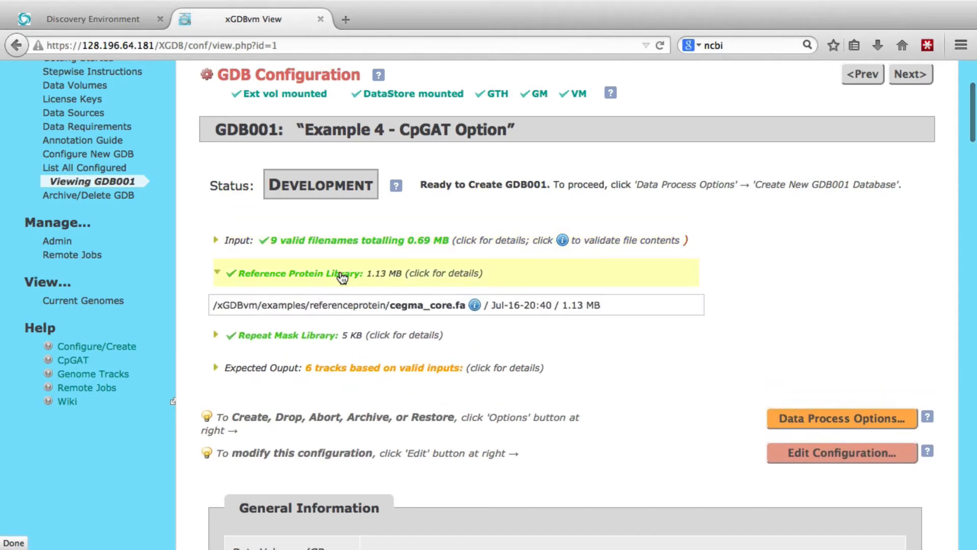
left_click(342, 276)
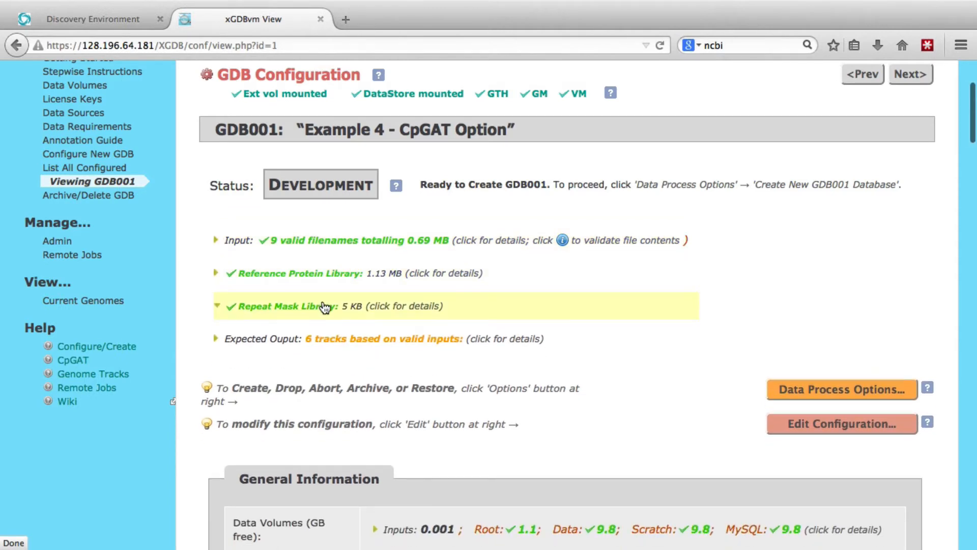
left_click(325, 307)
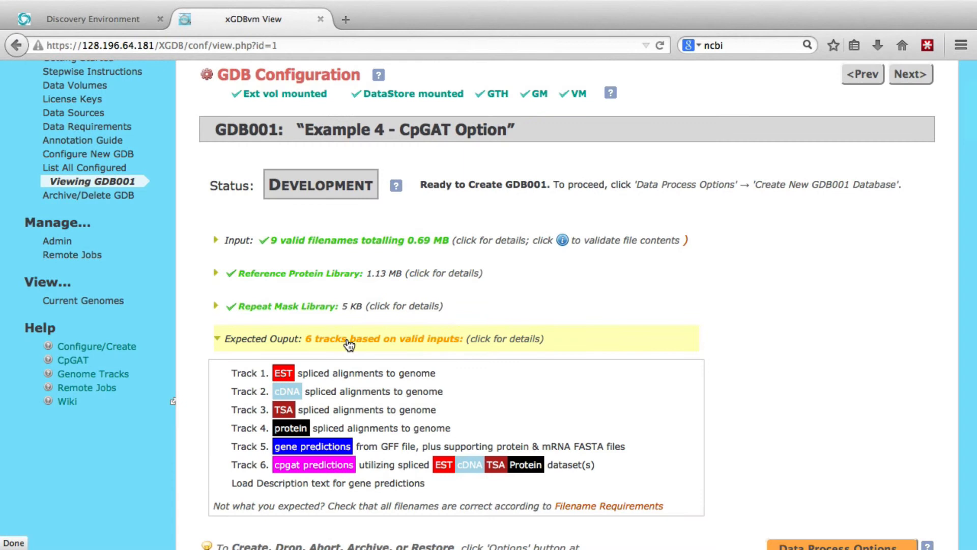
left_click(350, 345)
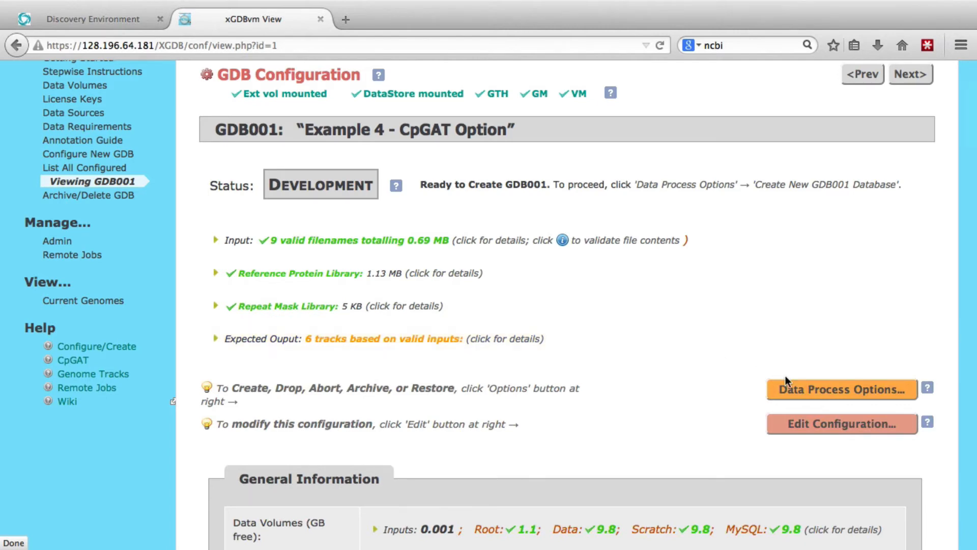
Bring up the data process options for GDB001, start creating the new database and confirm the creation
left_click(846, 389)
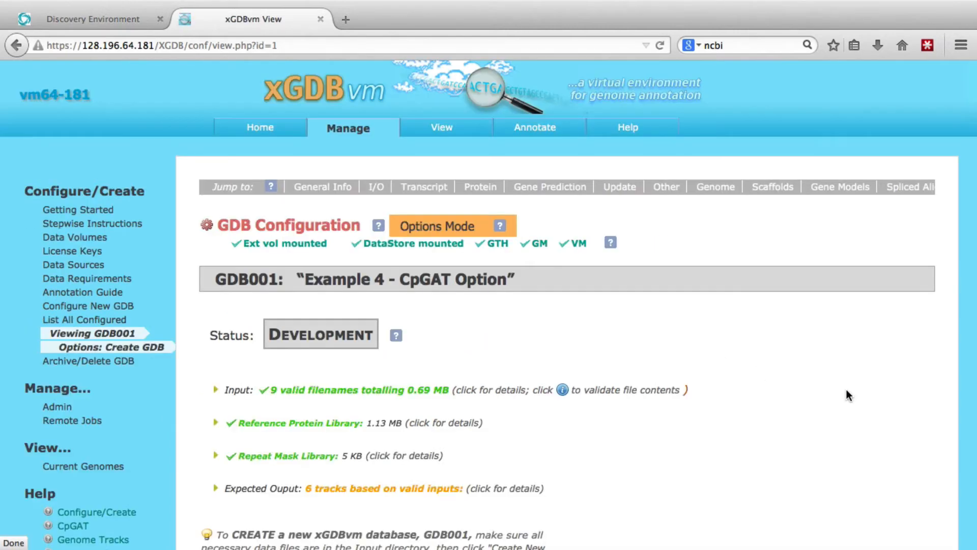
scroll(846, 389, "down", 5)
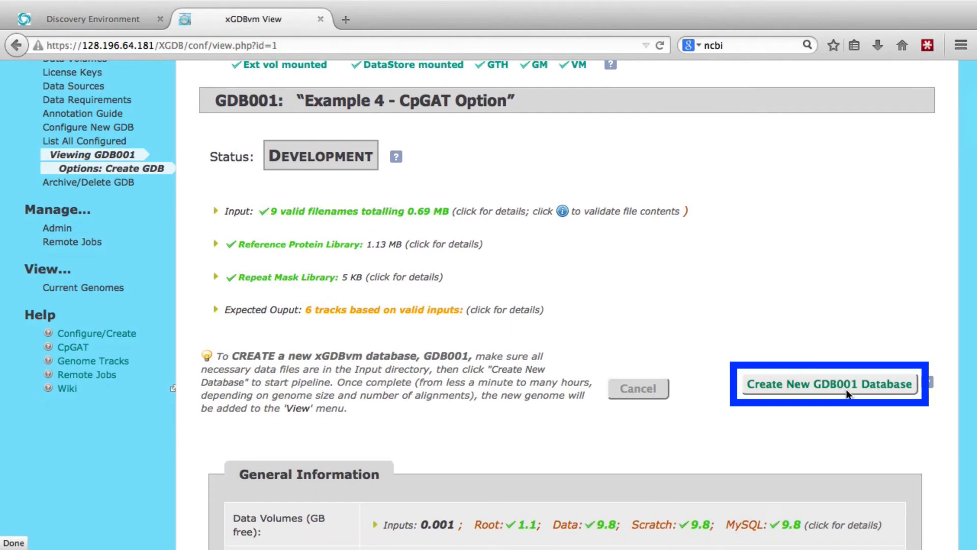
left_click(847, 386)
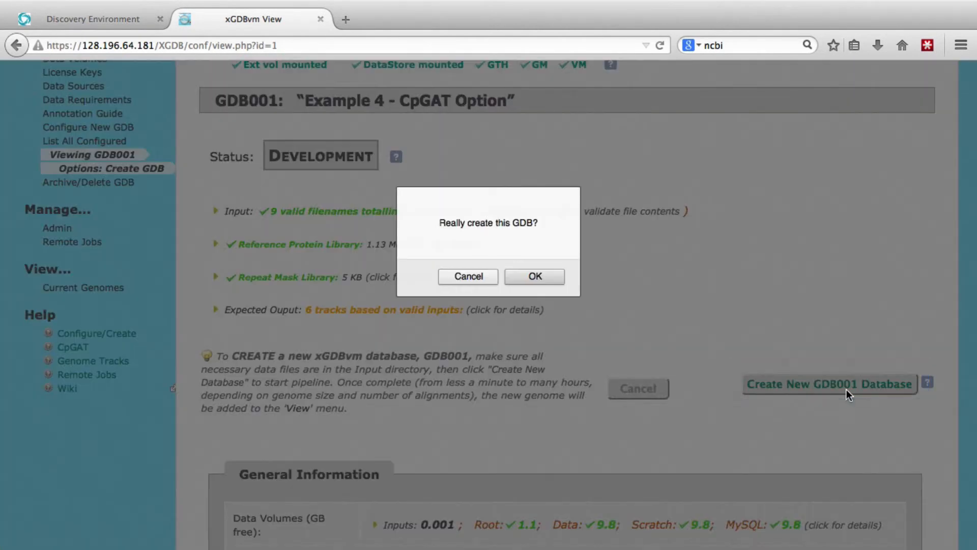
left_click(523, 277)
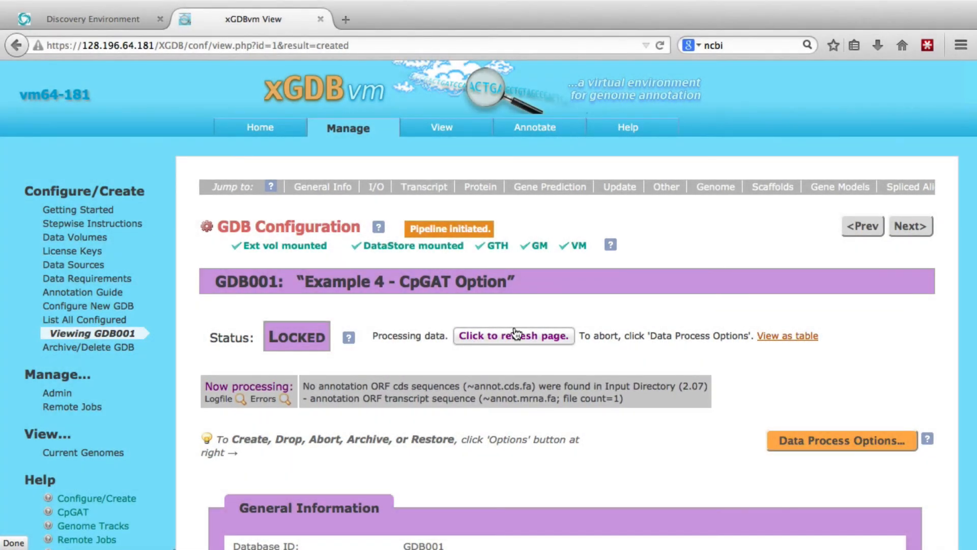
Refresh the GDB001 configuration page repeatedly to follow the pipeline's processing status
left_click(516, 335)
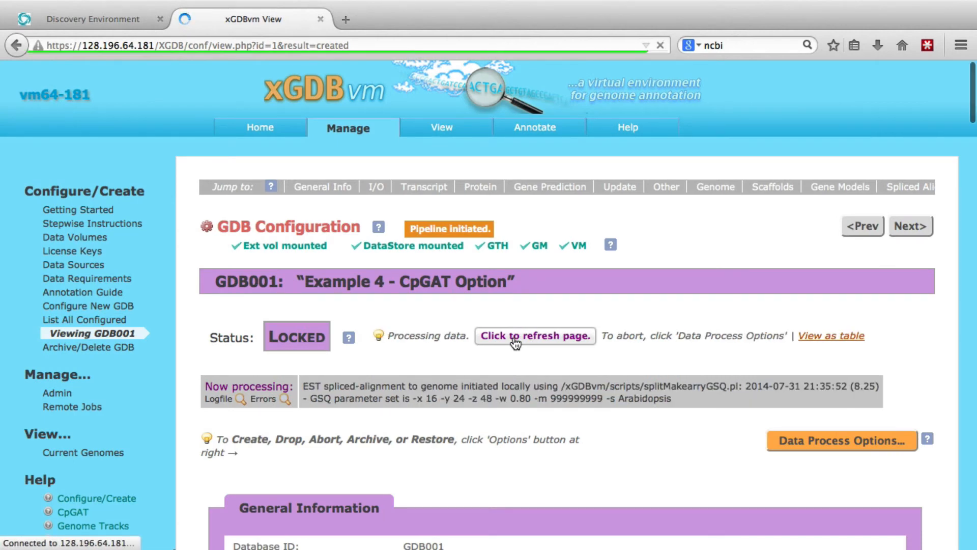
left_click(516, 335)
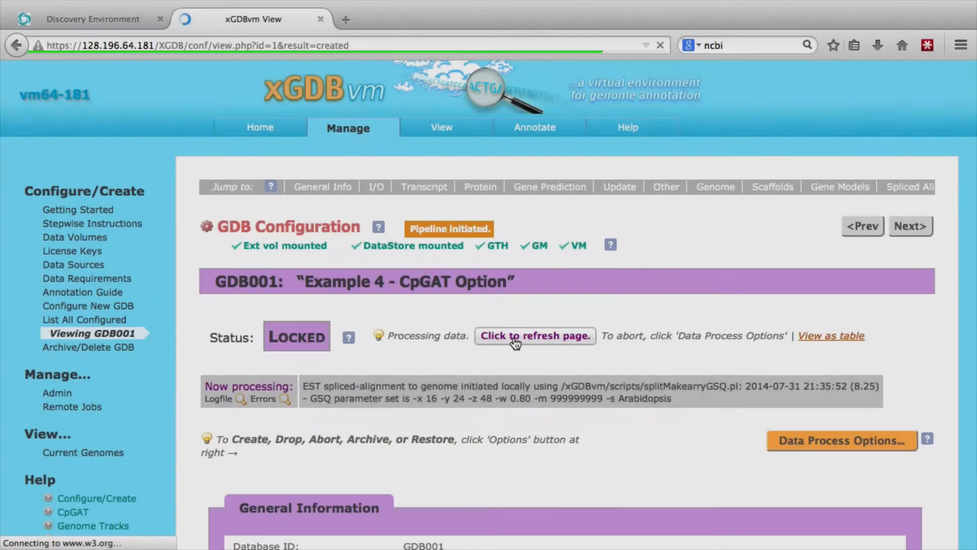
left_click(515, 337)
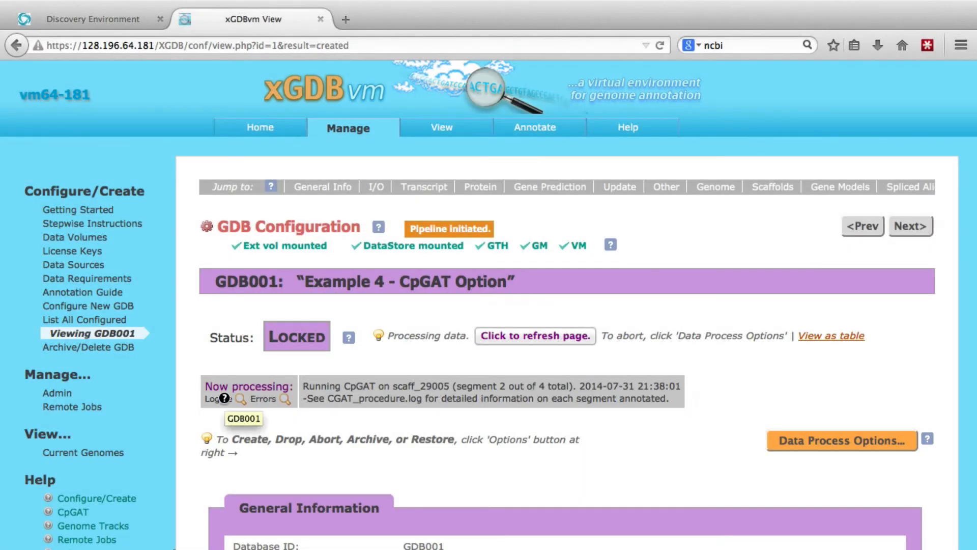
Open the GDB001 pipeline logfile, read through to its most recent entries and close it
left_click(224, 397)
scroll(225, 398, "down", 20)
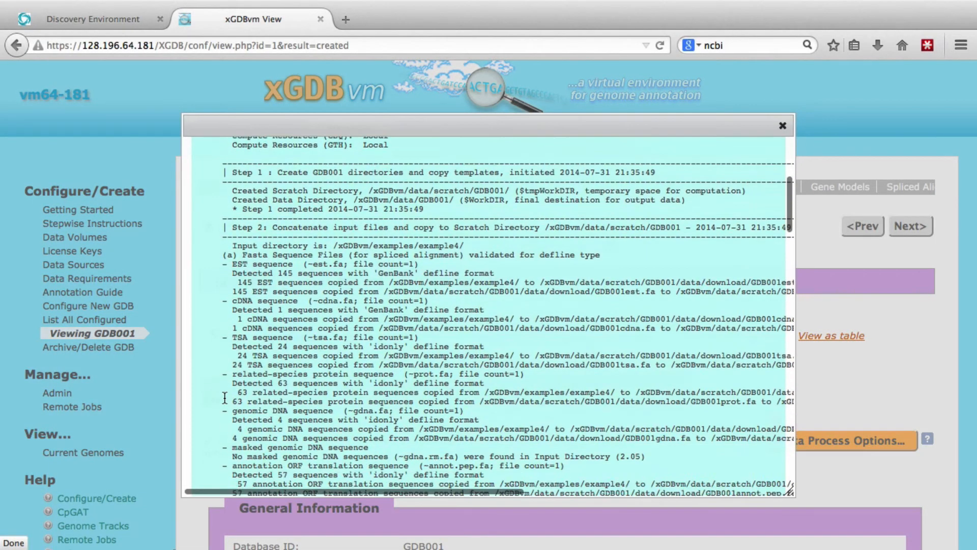
scroll(225, 398, "down", 15)
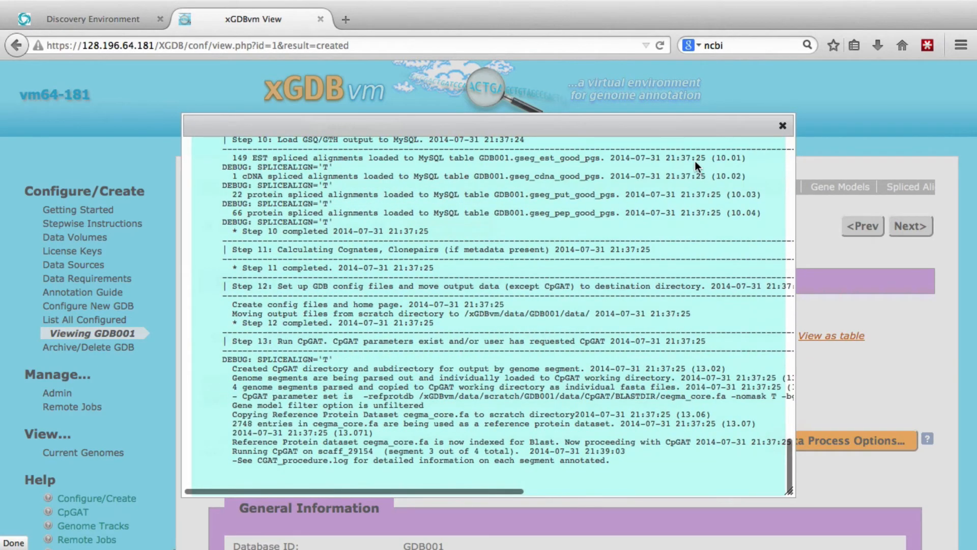
left_click(783, 126)
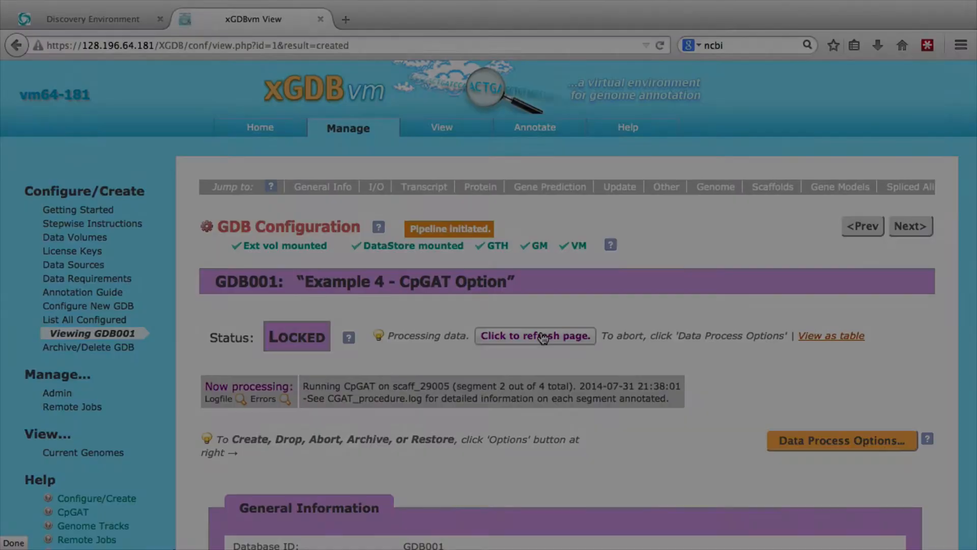
Refresh the GDB001 status once more and examine the General Information section down to its Features row
left_click(543, 336)
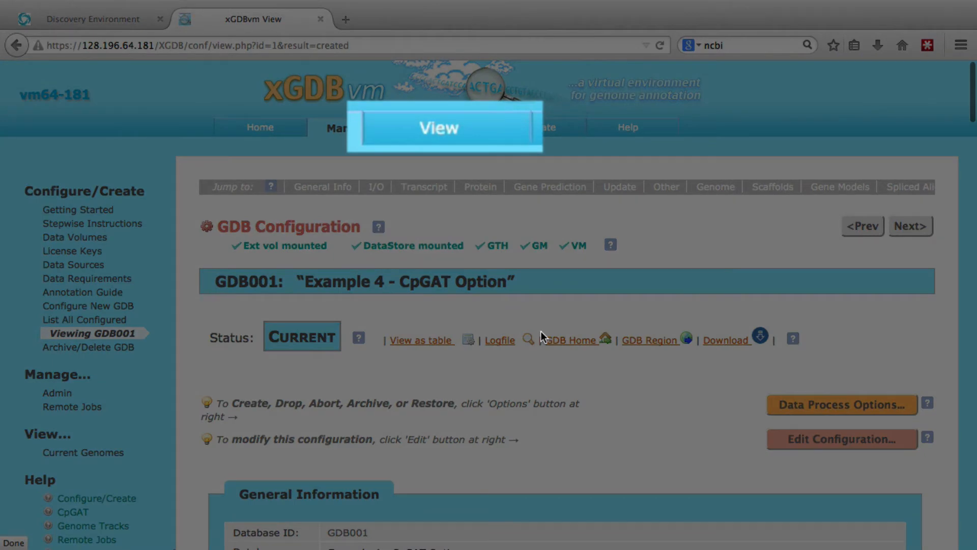
scroll(542, 332, "down", 5)
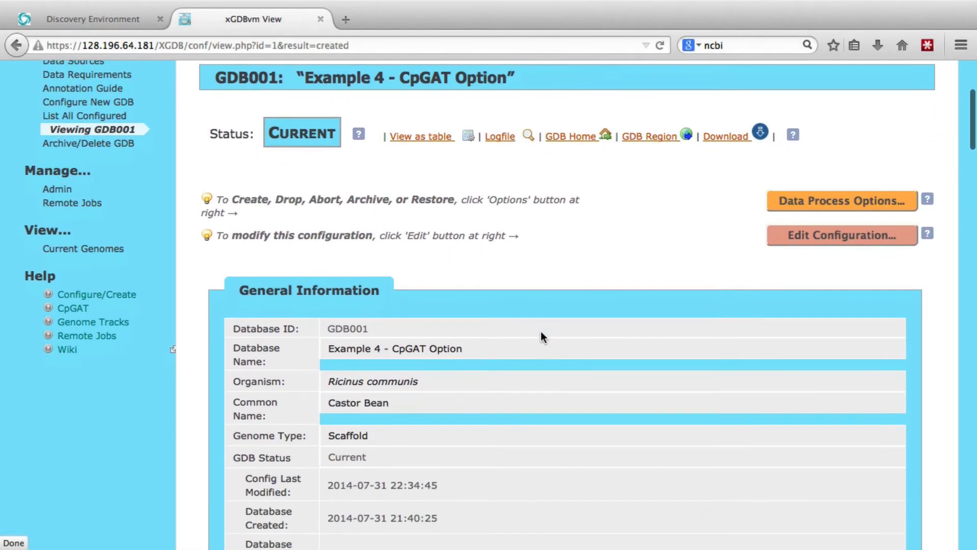
scroll(541, 331, "down", 2)
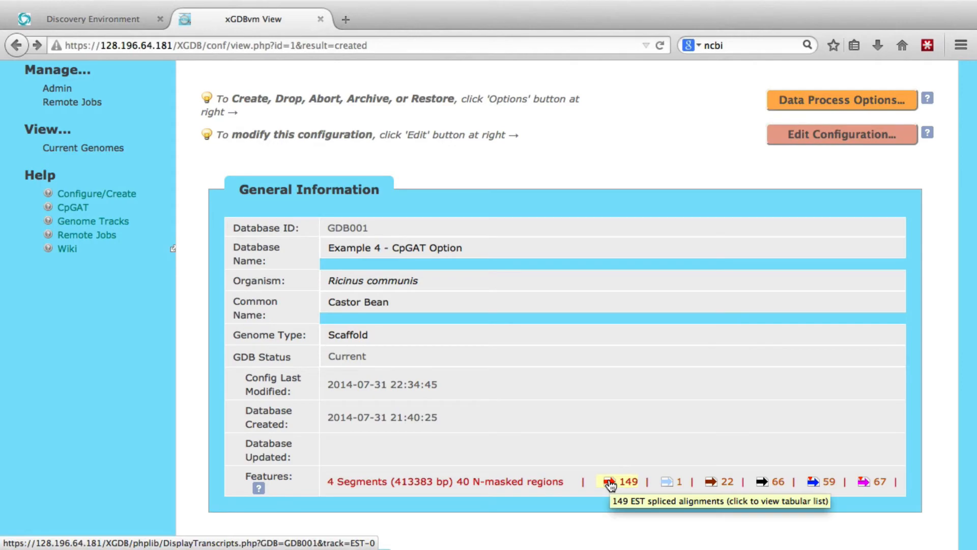
Browse the GDB001 aligned EST records from the Features row, then return to the configuration page
left_click(609, 483)
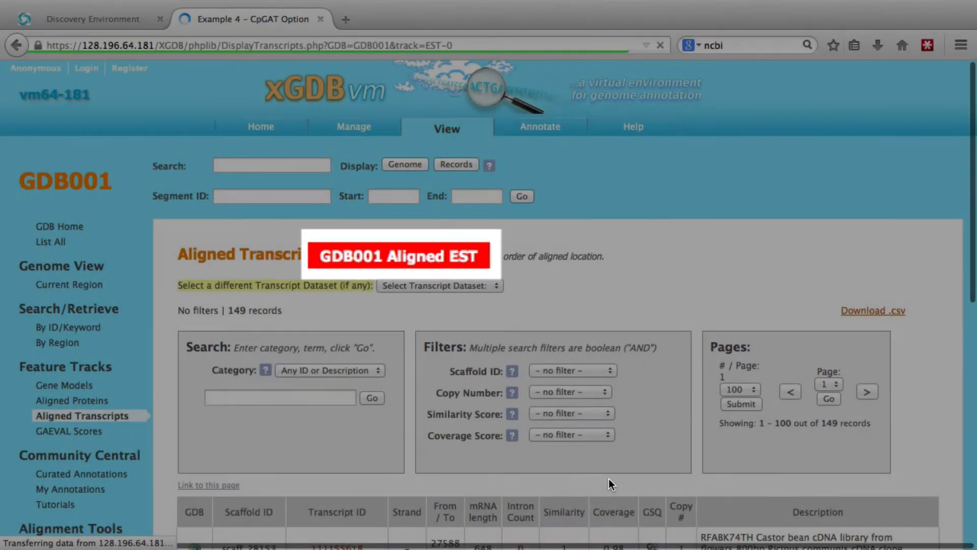
scroll(609, 479, "down", 5)
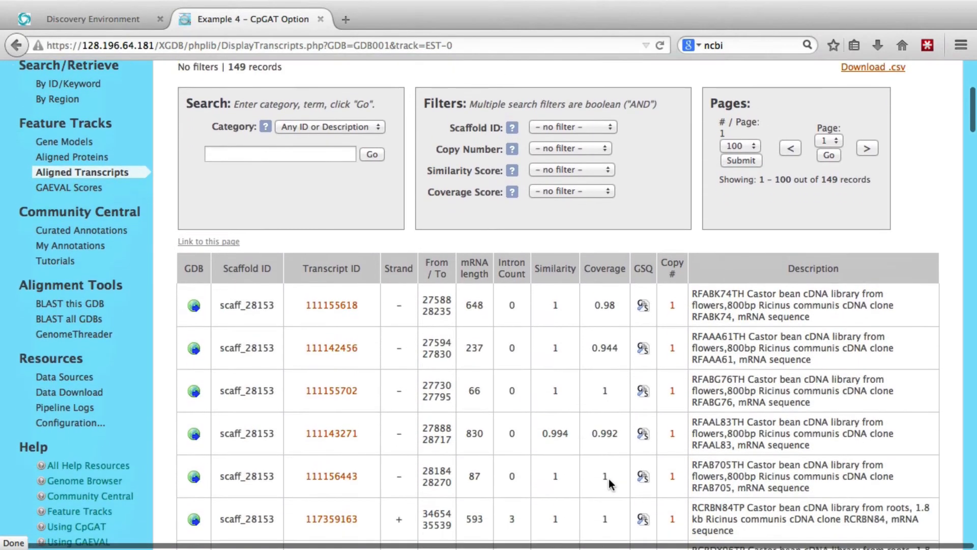
scroll(609, 478, "down", 2)
scroll(609, 482, "up", 4)
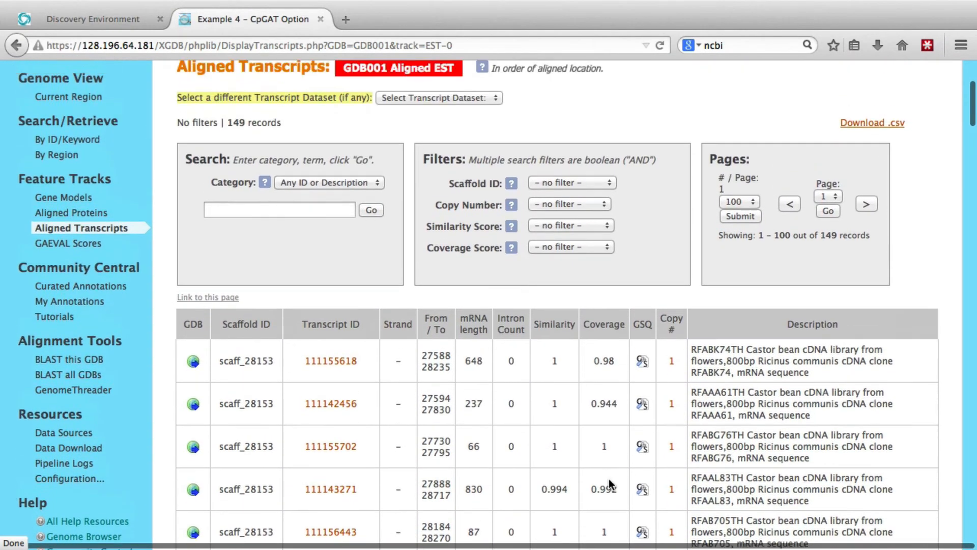
scroll(608, 481, "up", 2)
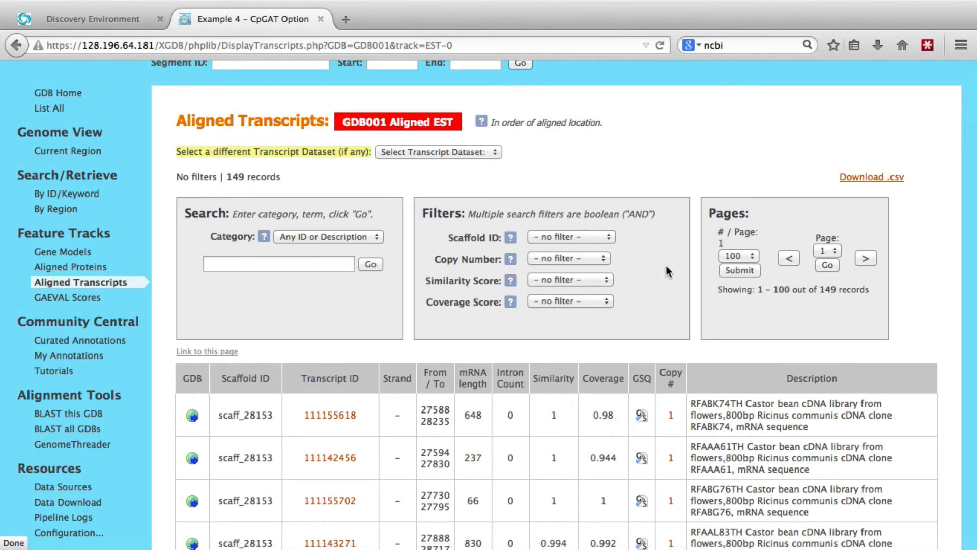
left_click(17, 45)
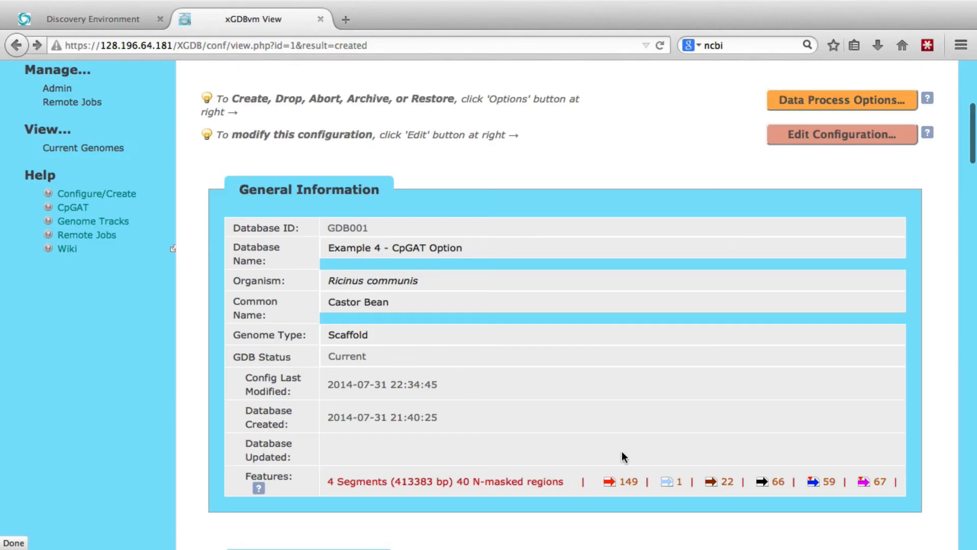
Look through the GDB001 gene models from GFF3 and go back to the configuration page
left_click(815, 485)
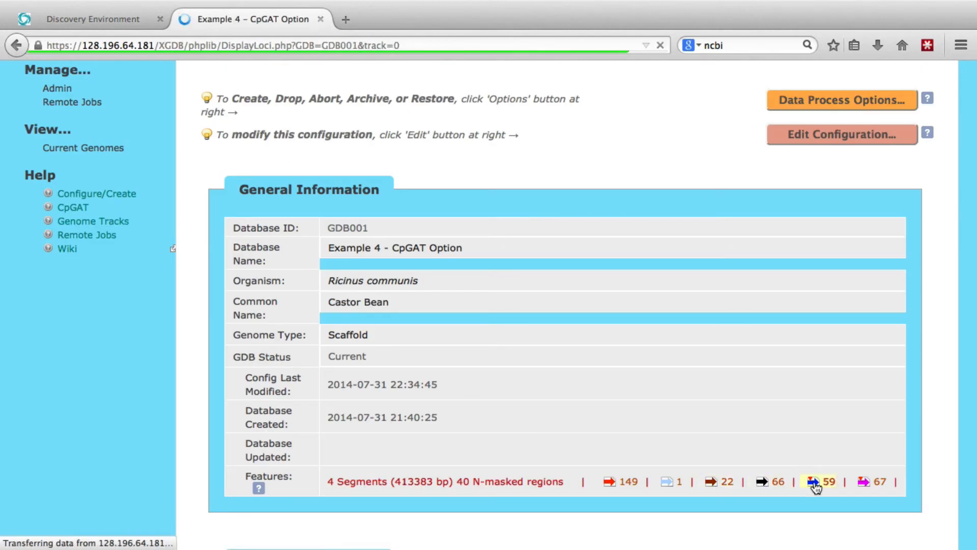
scroll(815, 481, "down", 1)
scroll(815, 481, "down", 10)
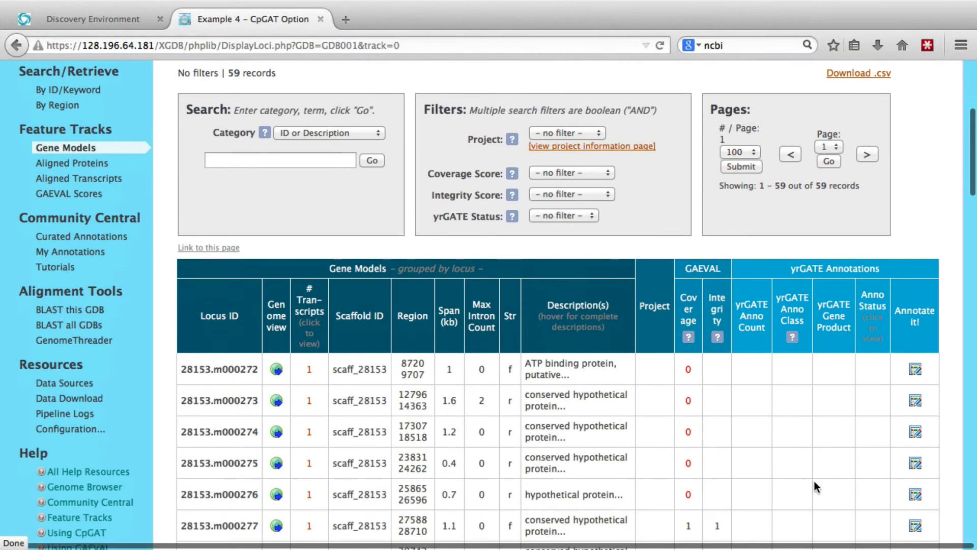
scroll(814, 480, "down", 1)
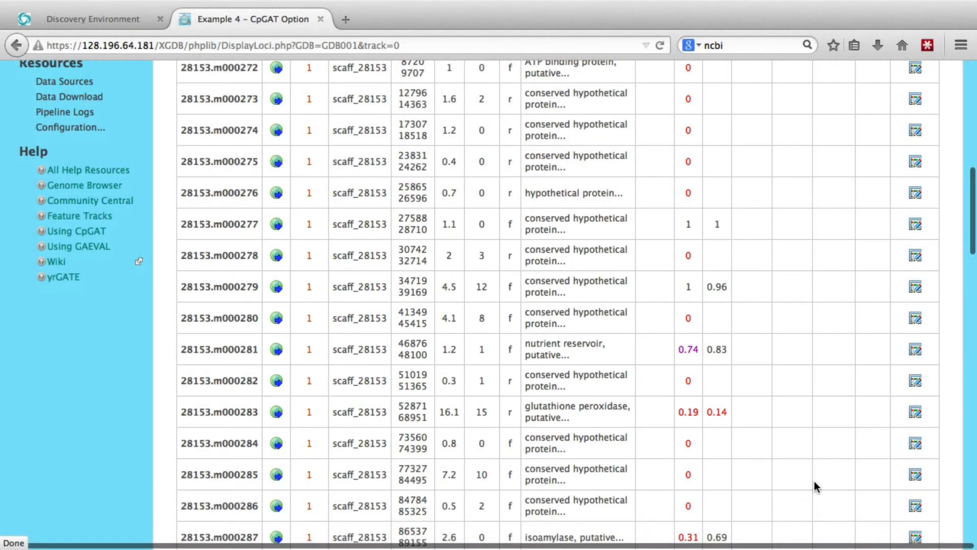
scroll(725, 255, "up", 10)
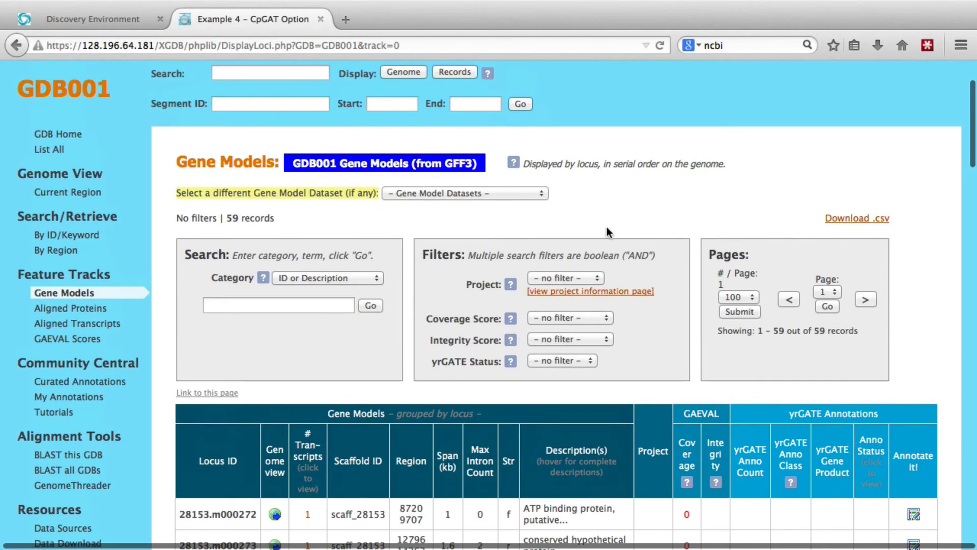
left_click(16, 46)
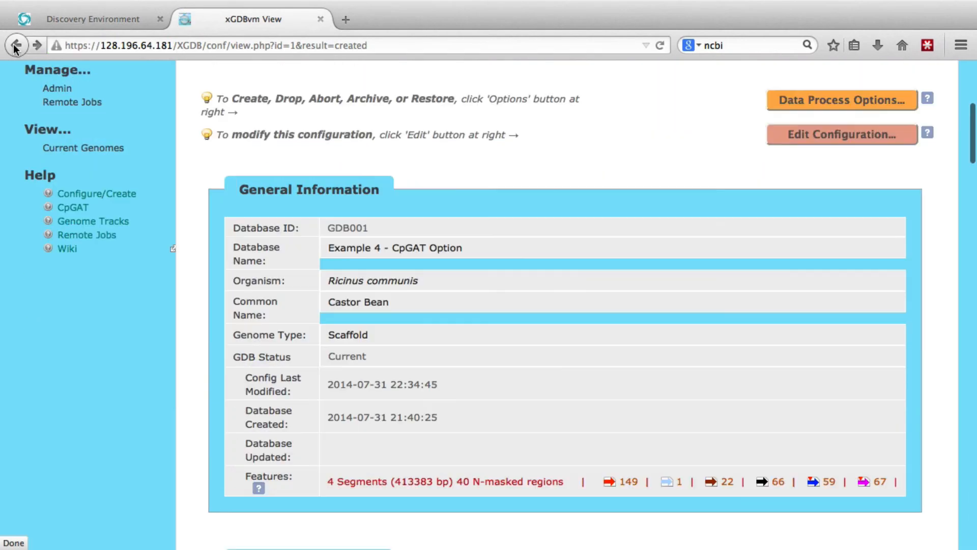
Open the CpGAT gene predictions from the Features row and examine the locus table with its GAEVAL scores
left_click(878, 483)
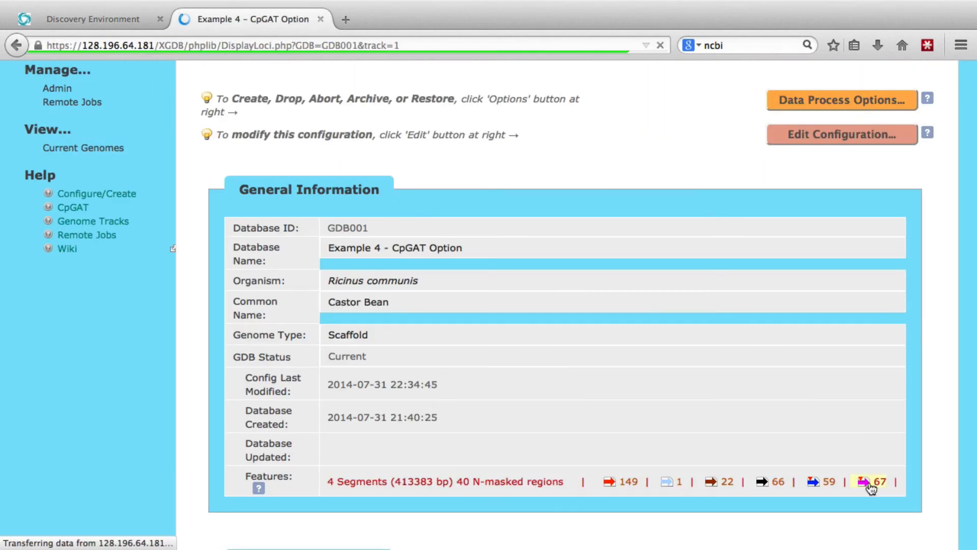
scroll(869, 484, "down", 3)
scroll(869, 482, "down", 10)
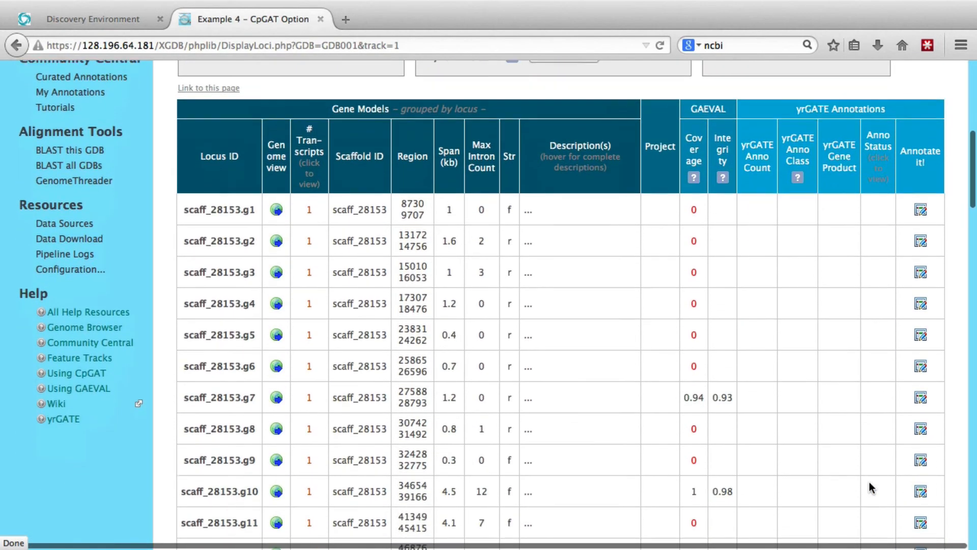
Look over the search and filter options above the CpGAT gene models table, then return to the GDB001 configuration page
scroll(869, 481, "up", 5)
scroll(869, 482, "up", 8)
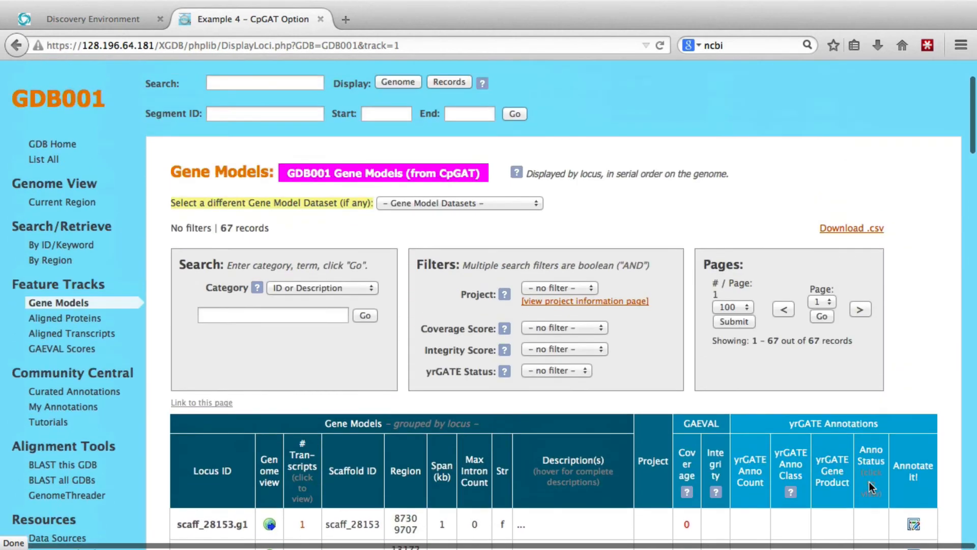
left_click(16, 46)
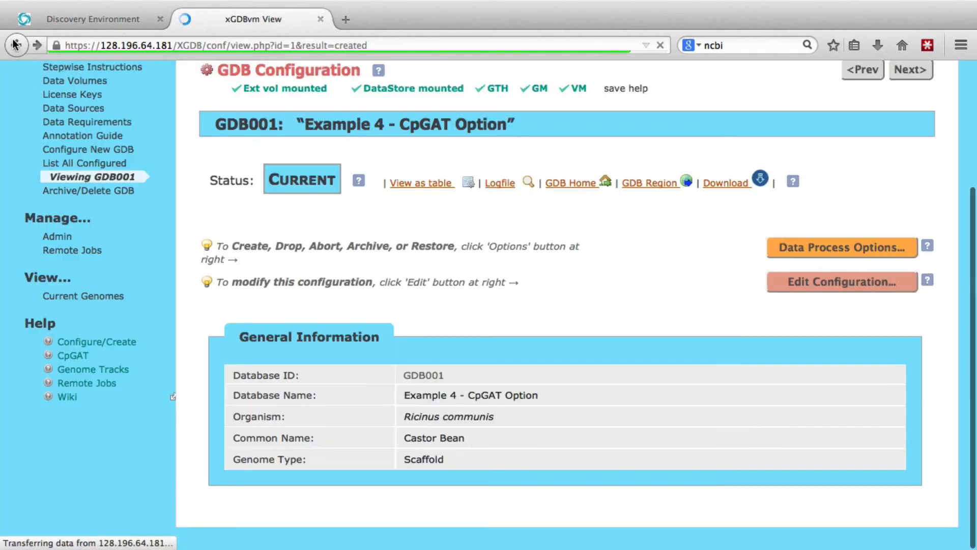
View the GDB001 configuration as a table, look across its annotation and alignment columns, and return to the configuration page
scroll(486, 269, "up", 5)
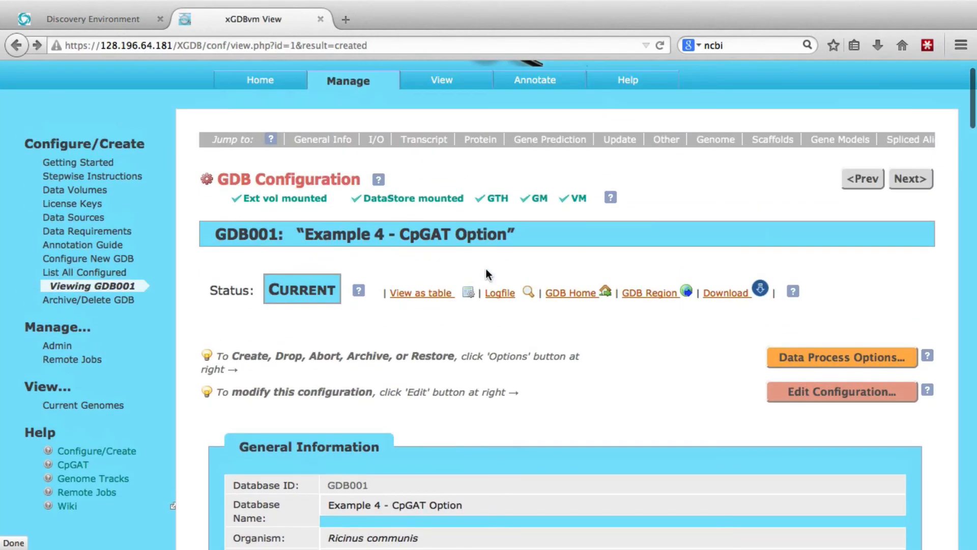
left_click(433, 294)
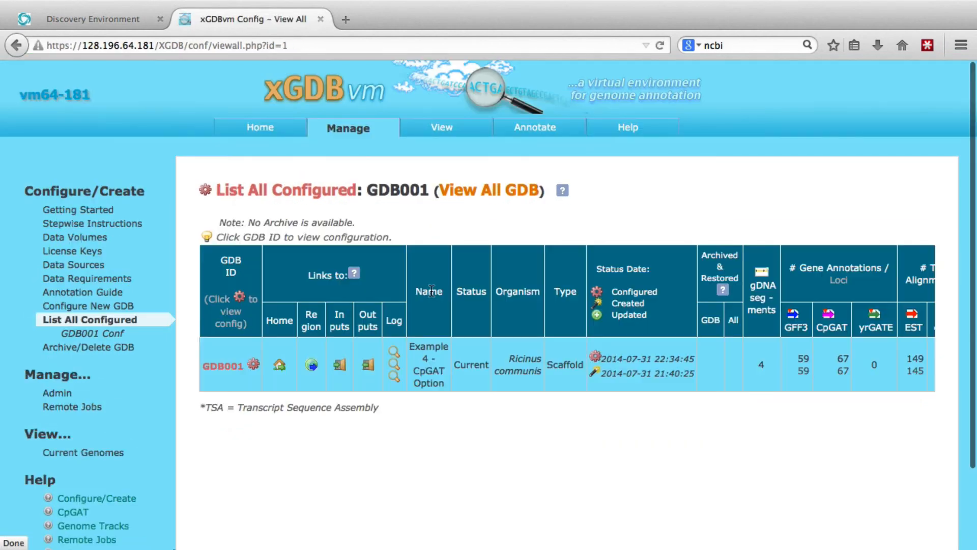
scroll(432, 291, "right", 5)
scroll(432, 291, "left", 5)
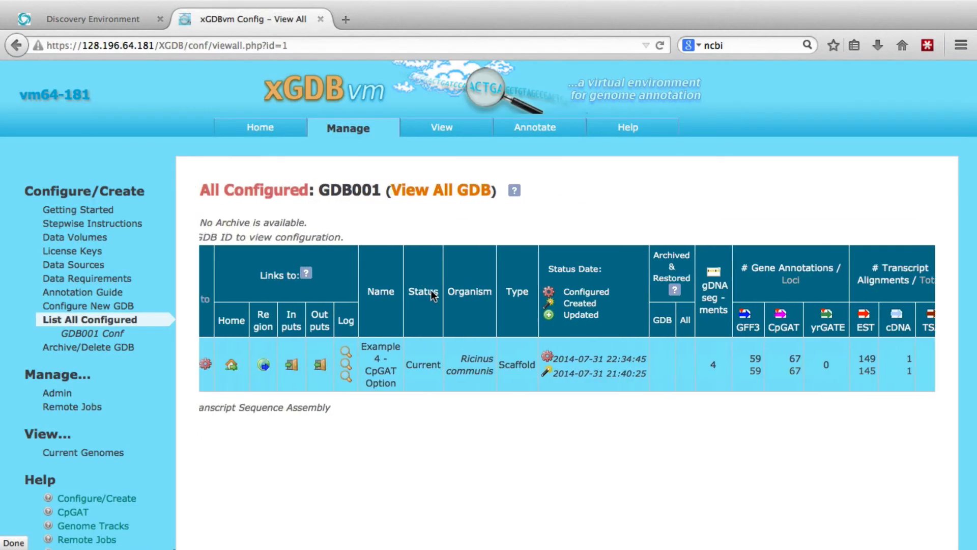
left_click(19, 47)
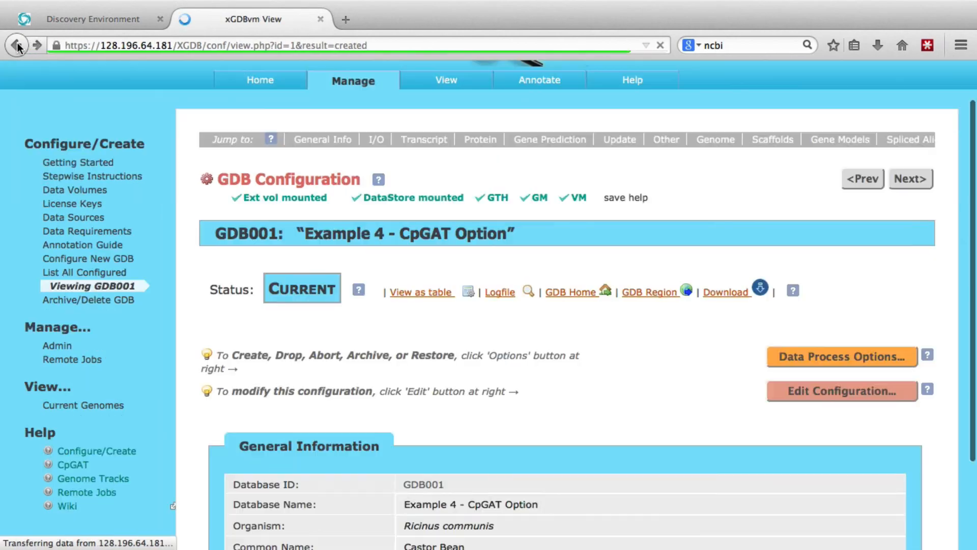
Check the GDB001 pipeline logfile and the output data download page, returning to the configuration page after each
left_click(498, 294)
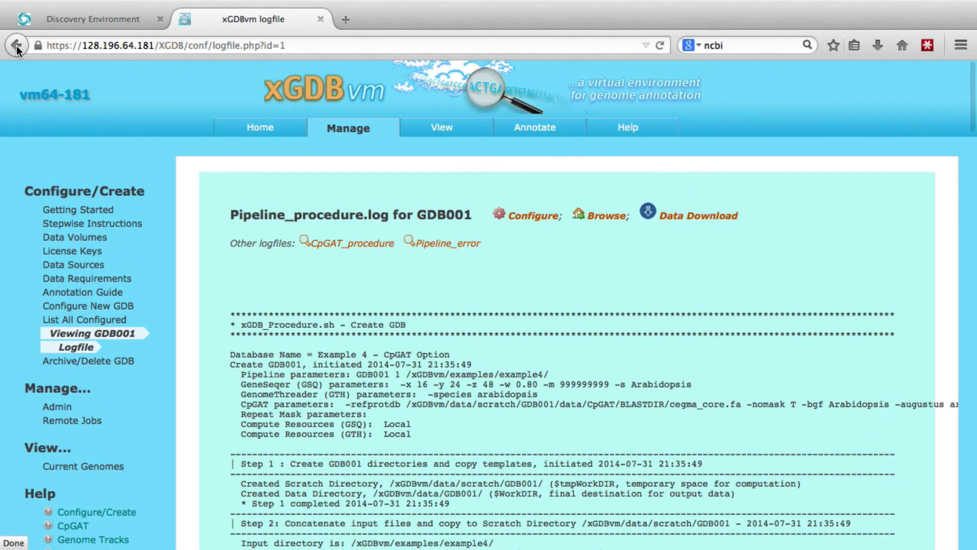
left_click(17, 47)
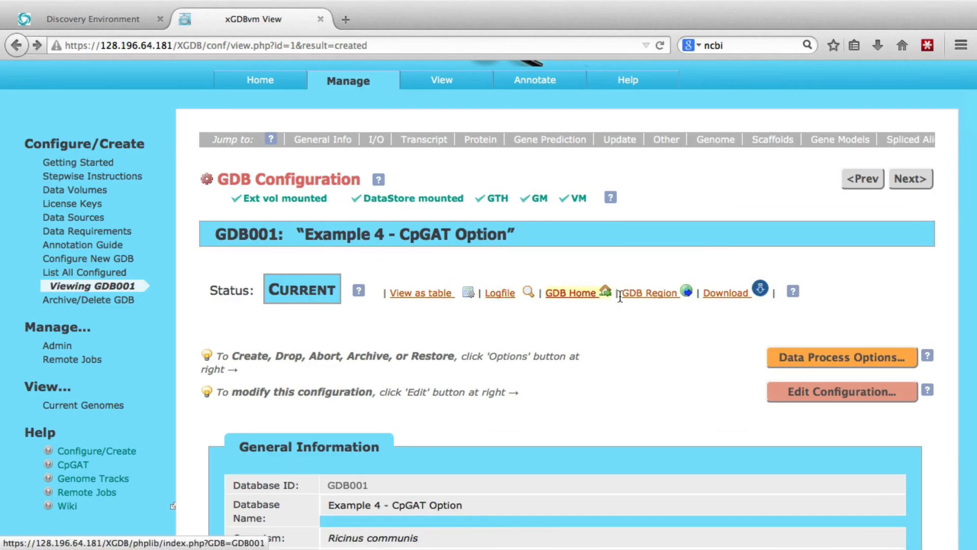
left_click(715, 294)
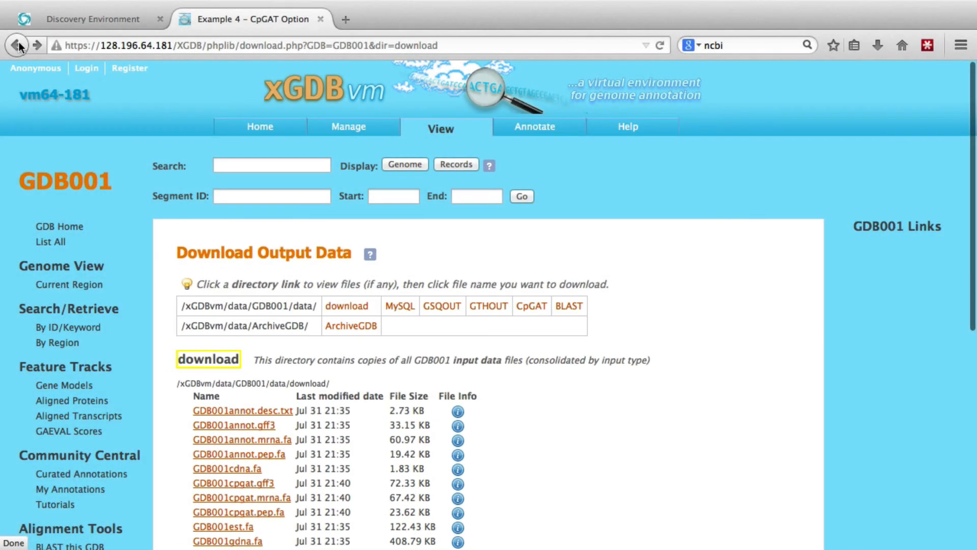
left_click(18, 45)
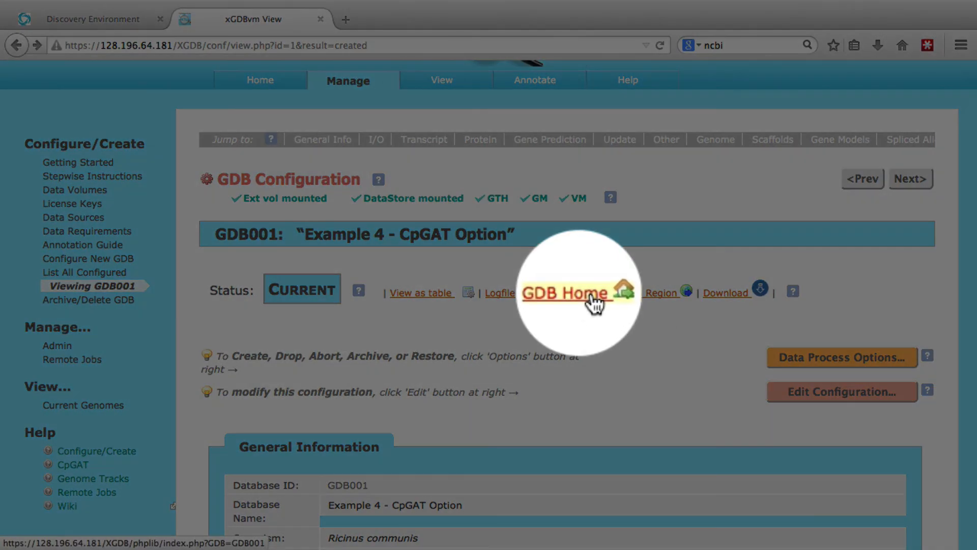
Open the default genome region from the GDB001 home page and examine its feature tracks from gene models down to N-masked regions
left_click(589, 298)
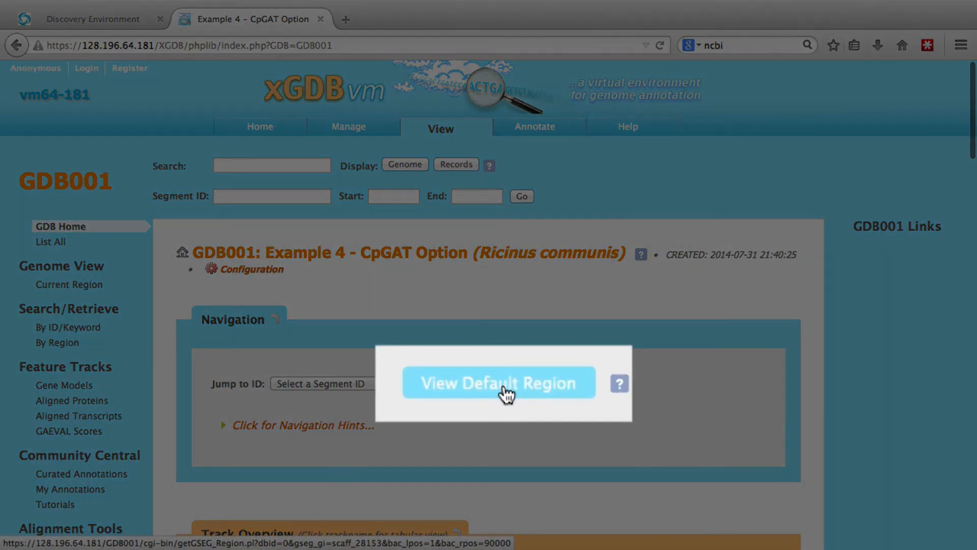
left_click(505, 384)
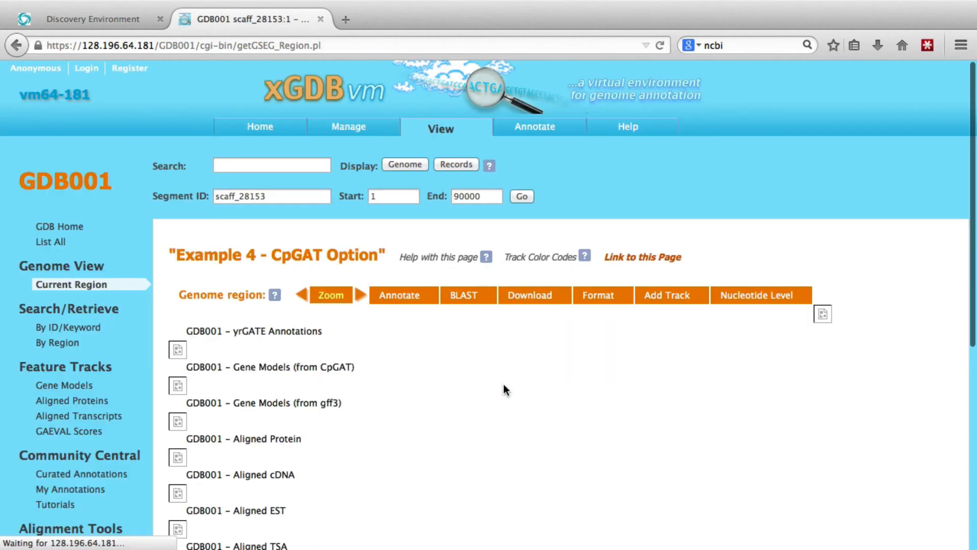
scroll(506, 390, "down", 6)
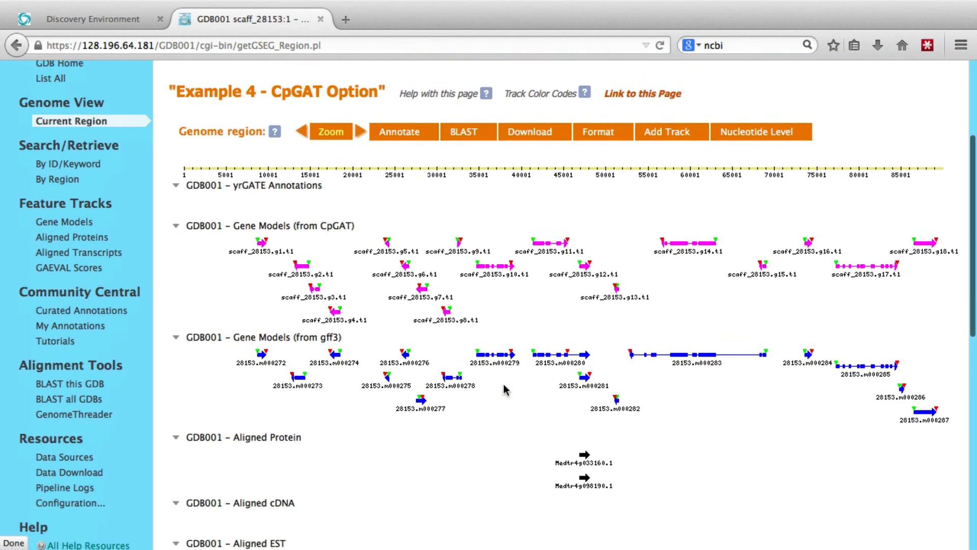
scroll(506, 390, "down", 6)
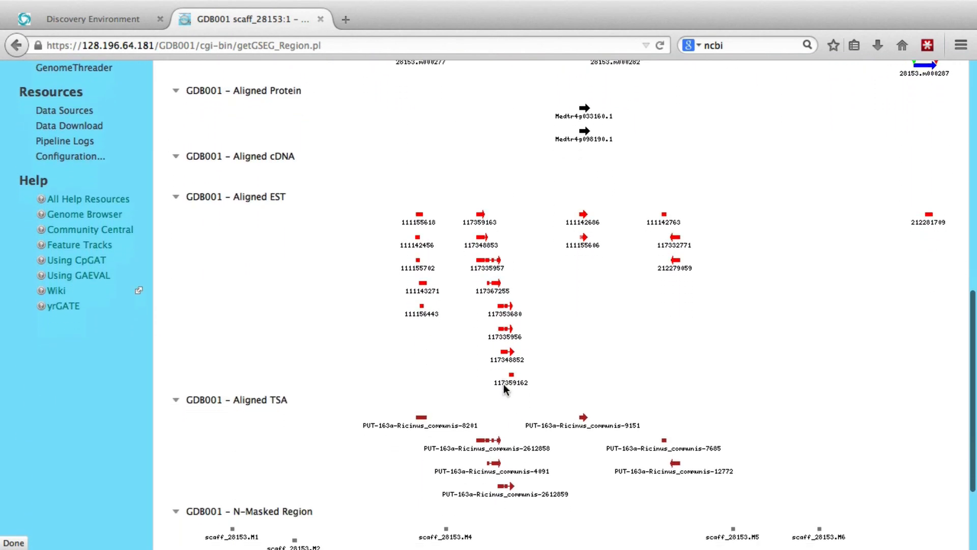